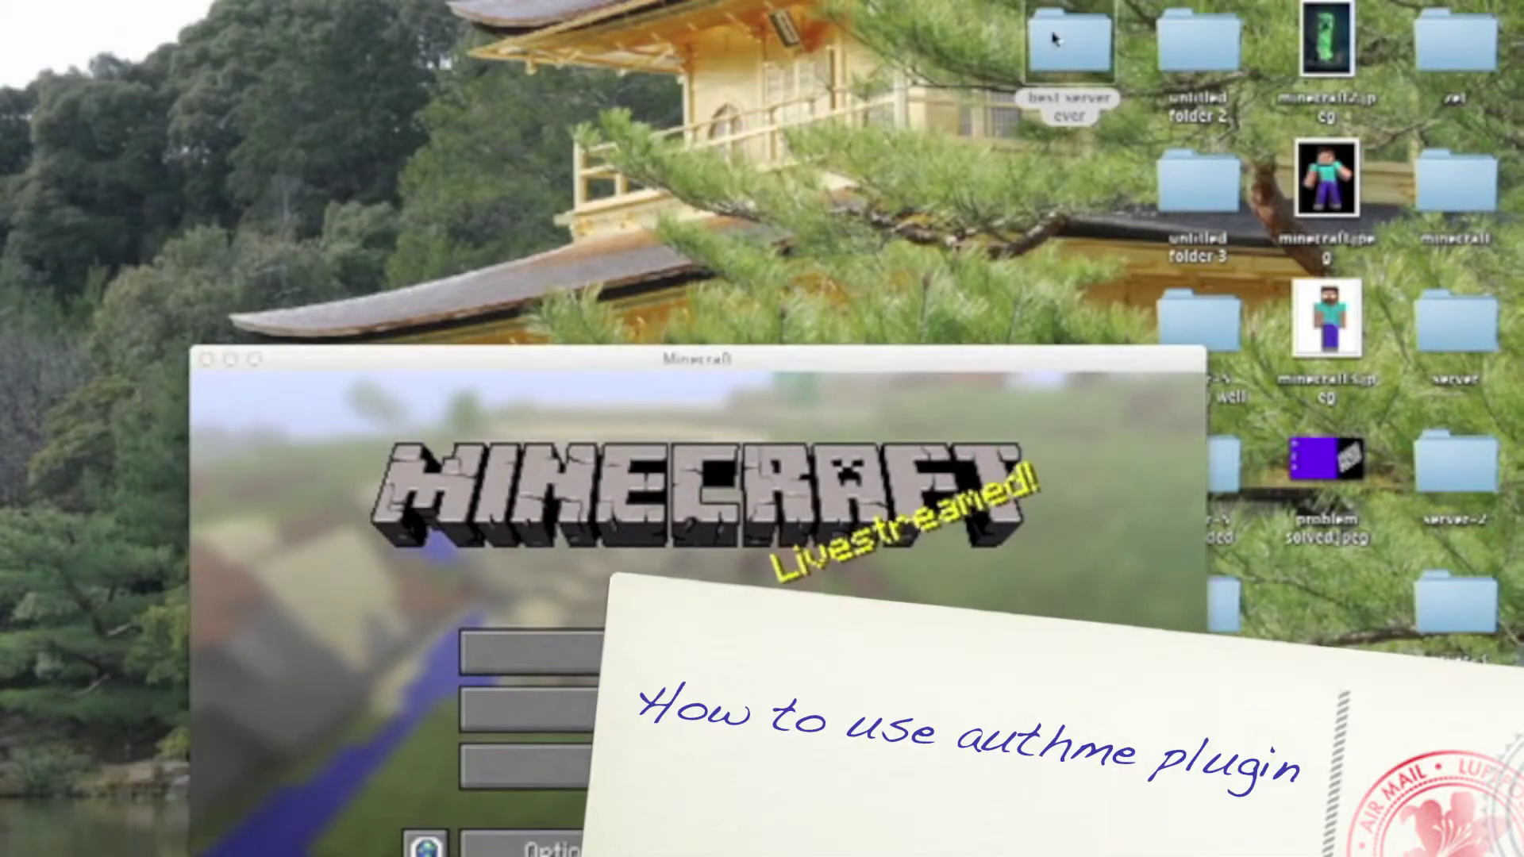
Open the server folder's plugins directory, select the AuthMe folder, and close the window
{"action": "double_click", "coordinate": [1054, 40]}
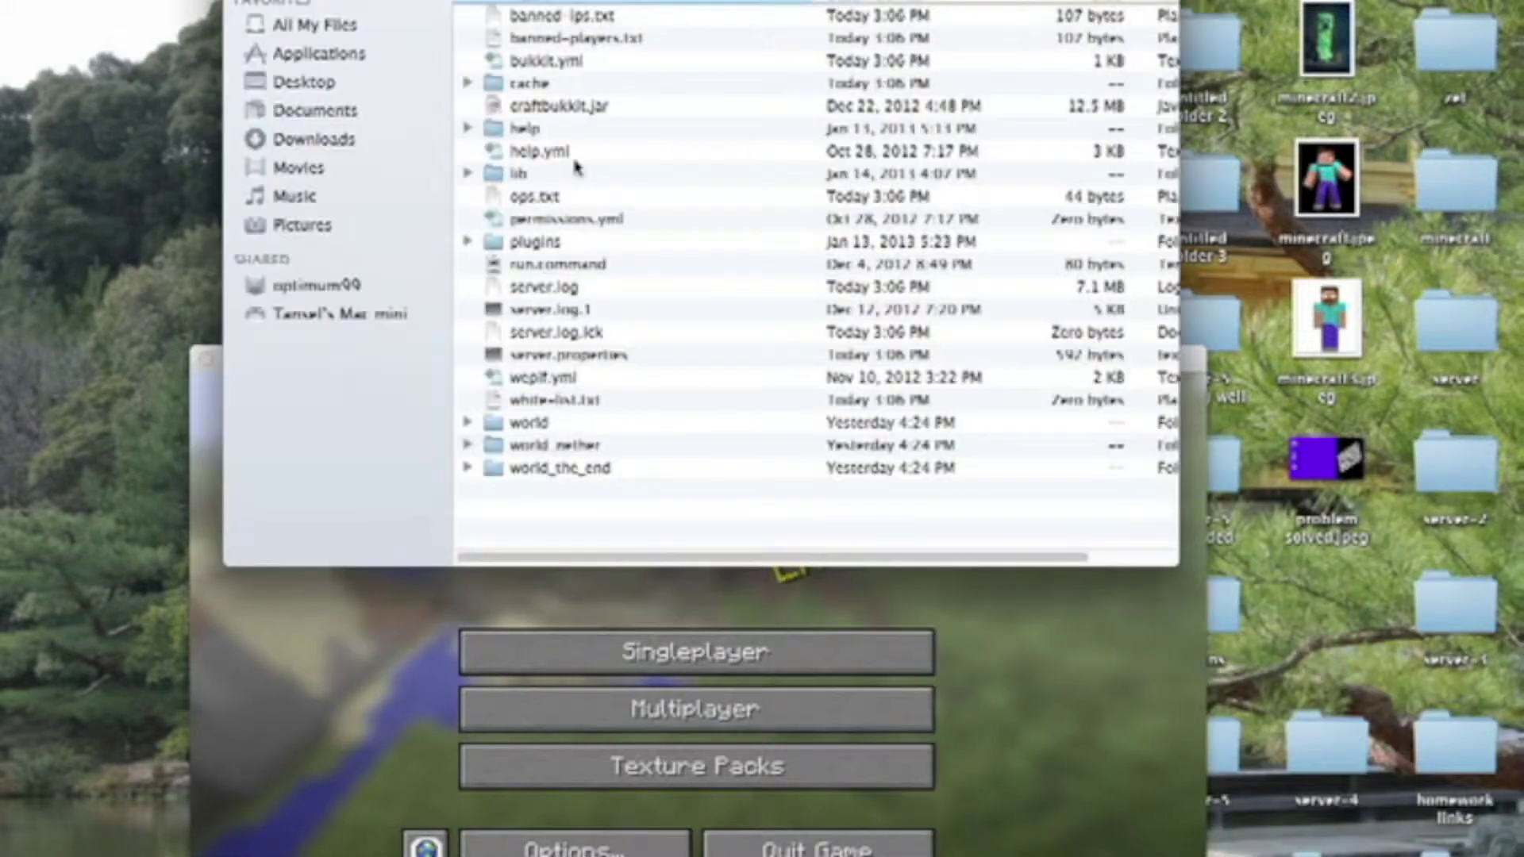
{"action": "left_click", "coordinate": [539, 243]}
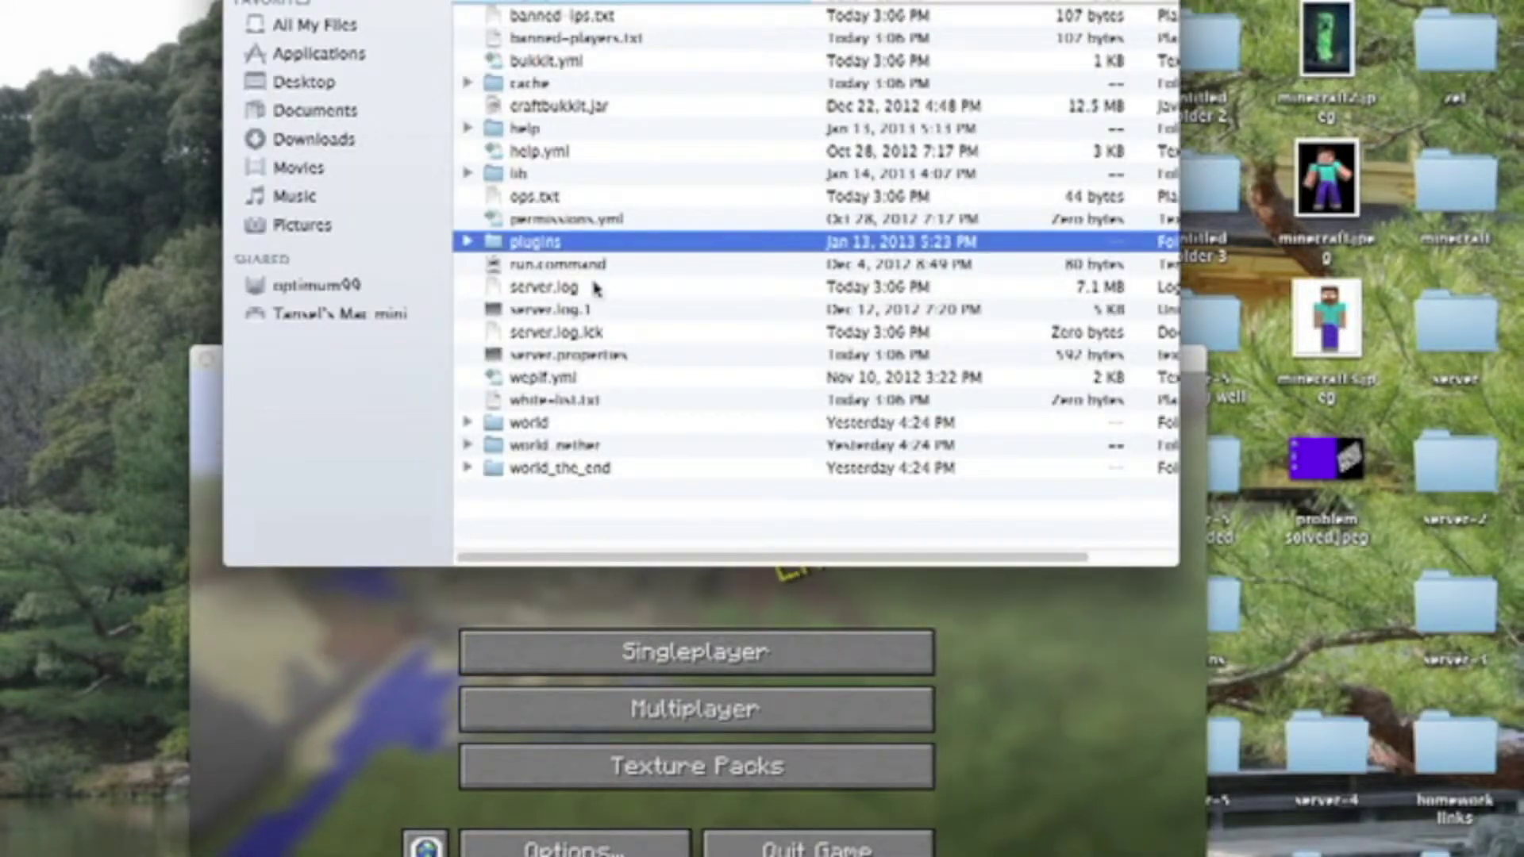
{"action": "double_click", "coordinate": [540, 242]}
{"action": "left_click", "coordinate": [552, 16]}
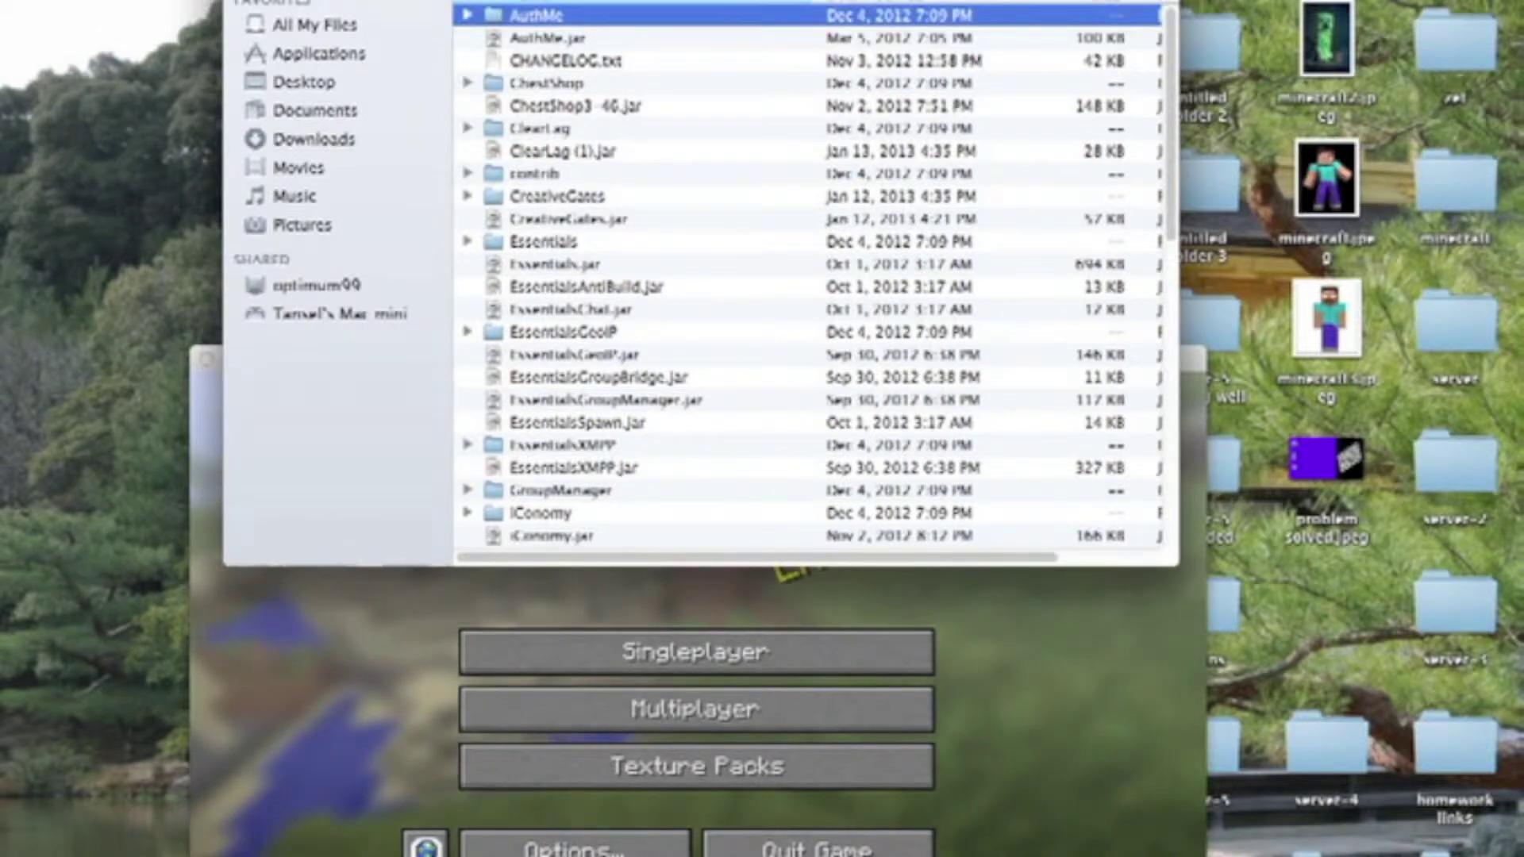
{"action": "key", "text": "super+w"}
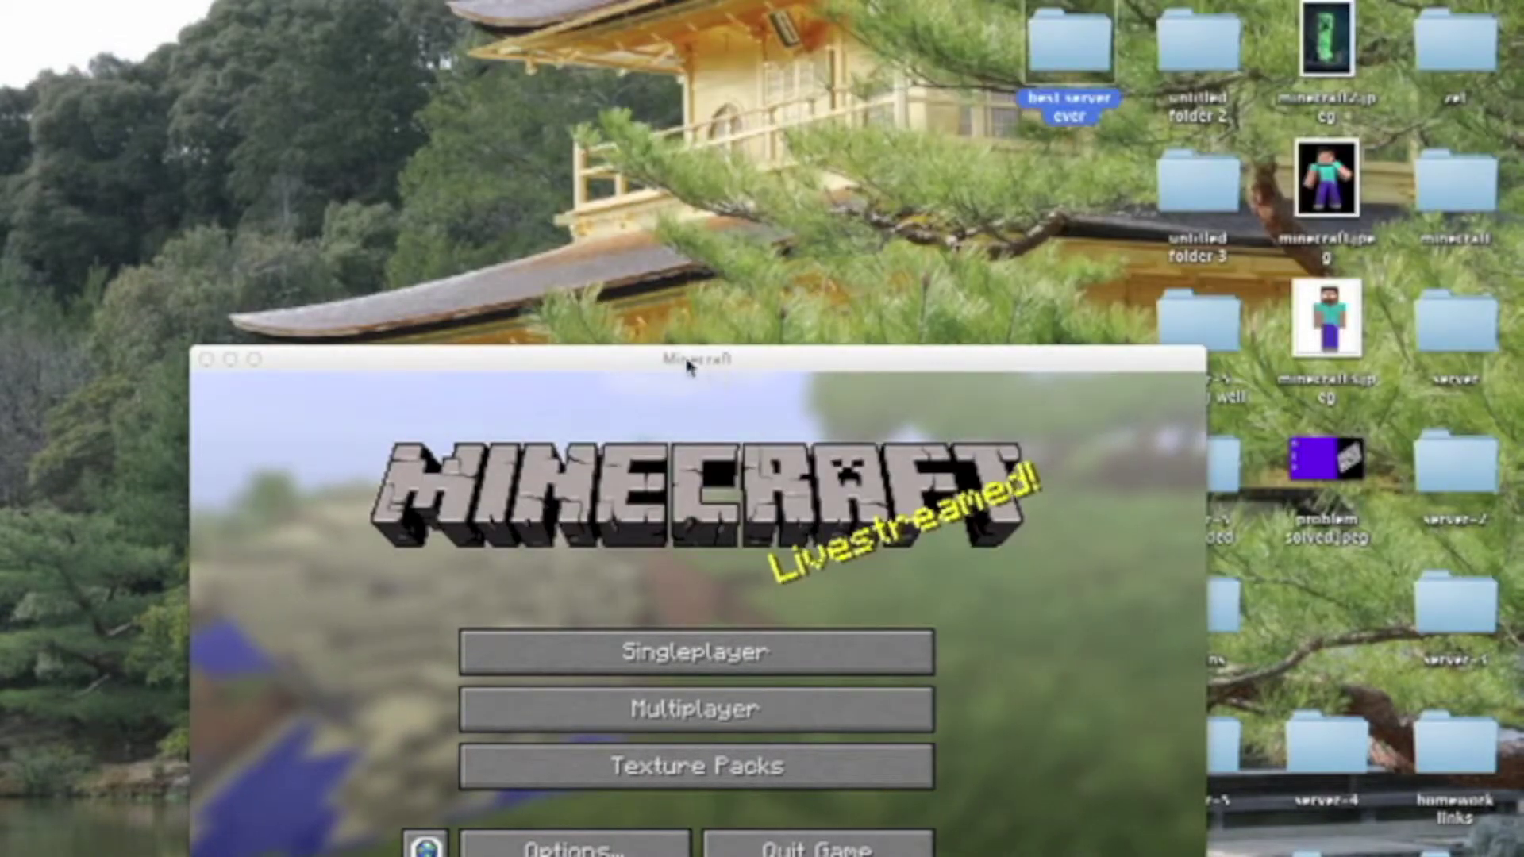
Reopen best server ever > plugins, move that window right, then close it
{"action": "left_click_drag", "start_coordinate": [690, 365], "coordinate": [704, 165]}
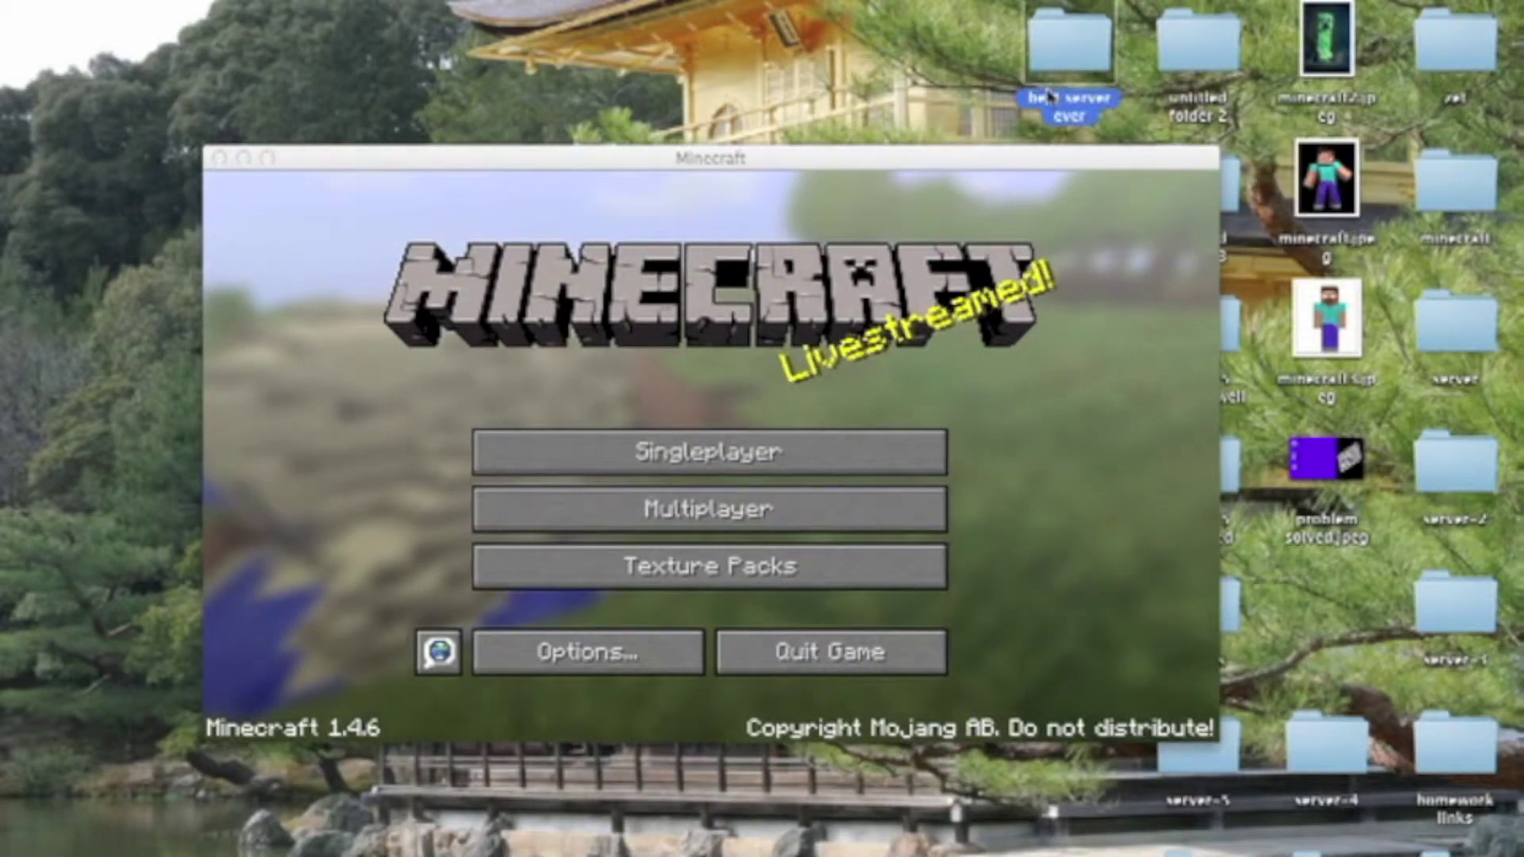
{"action": "double_click", "coordinate": [1049, 96]}
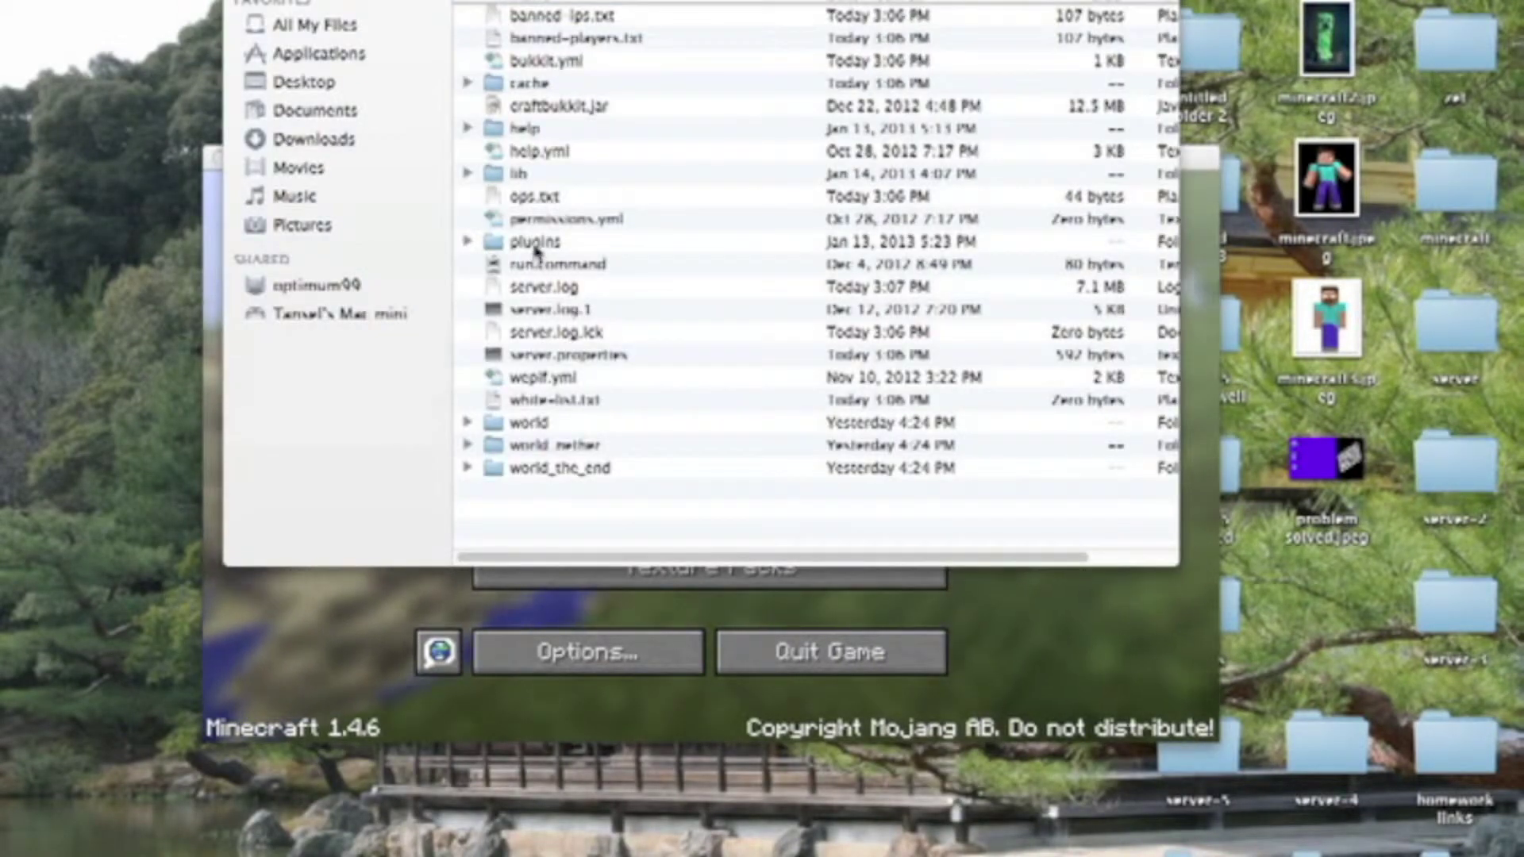
{"action": "left_click", "coordinate": [537, 253]}
{"action": "double_click", "coordinate": [566, 247]}
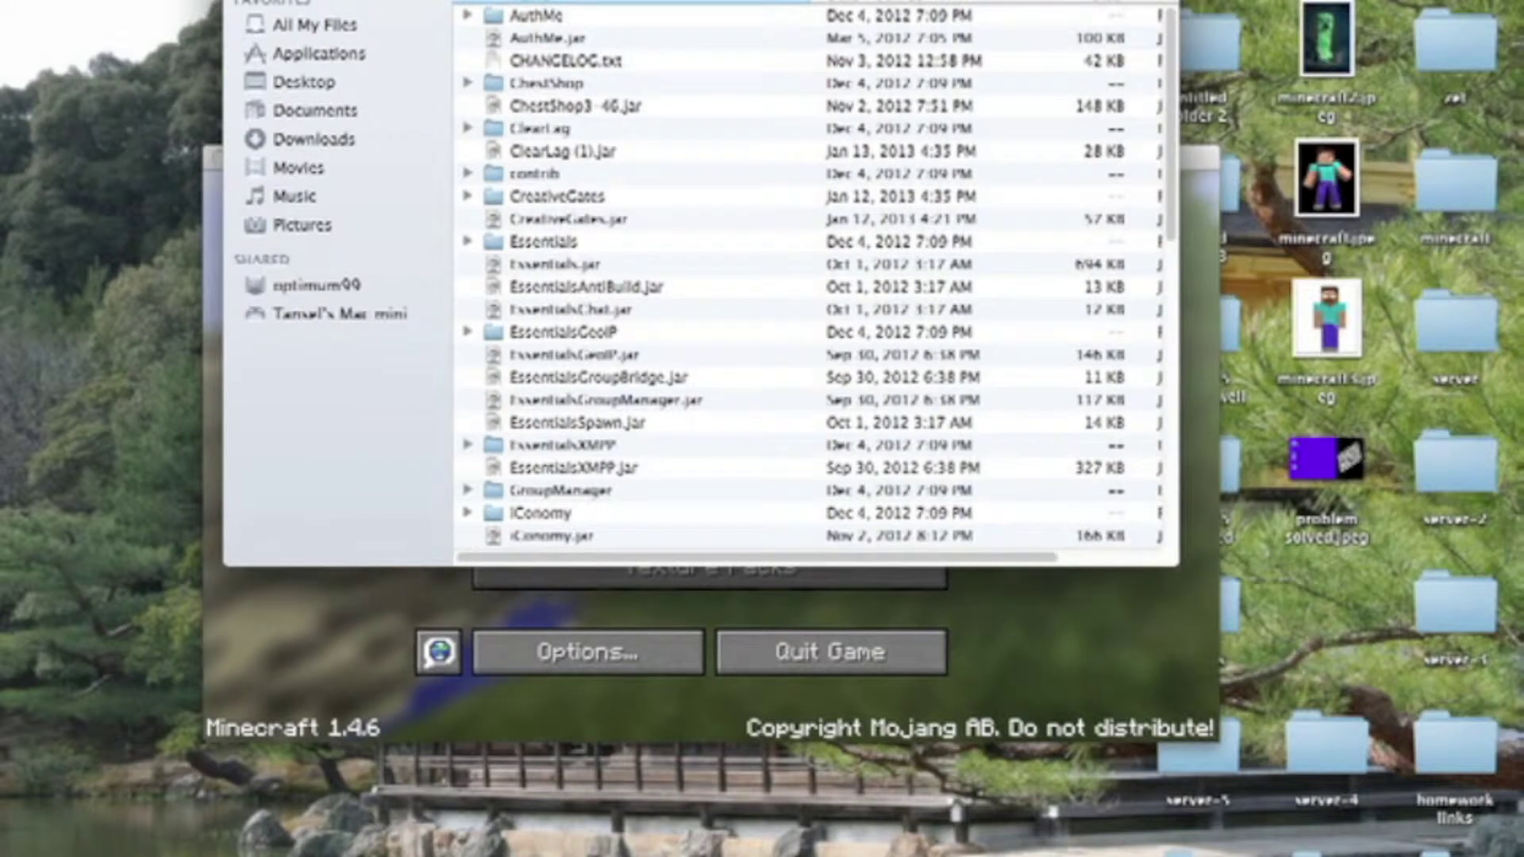
{"action": "left_click_drag", "start_coordinate": [795, 2], "coordinate": [1104, 28]}
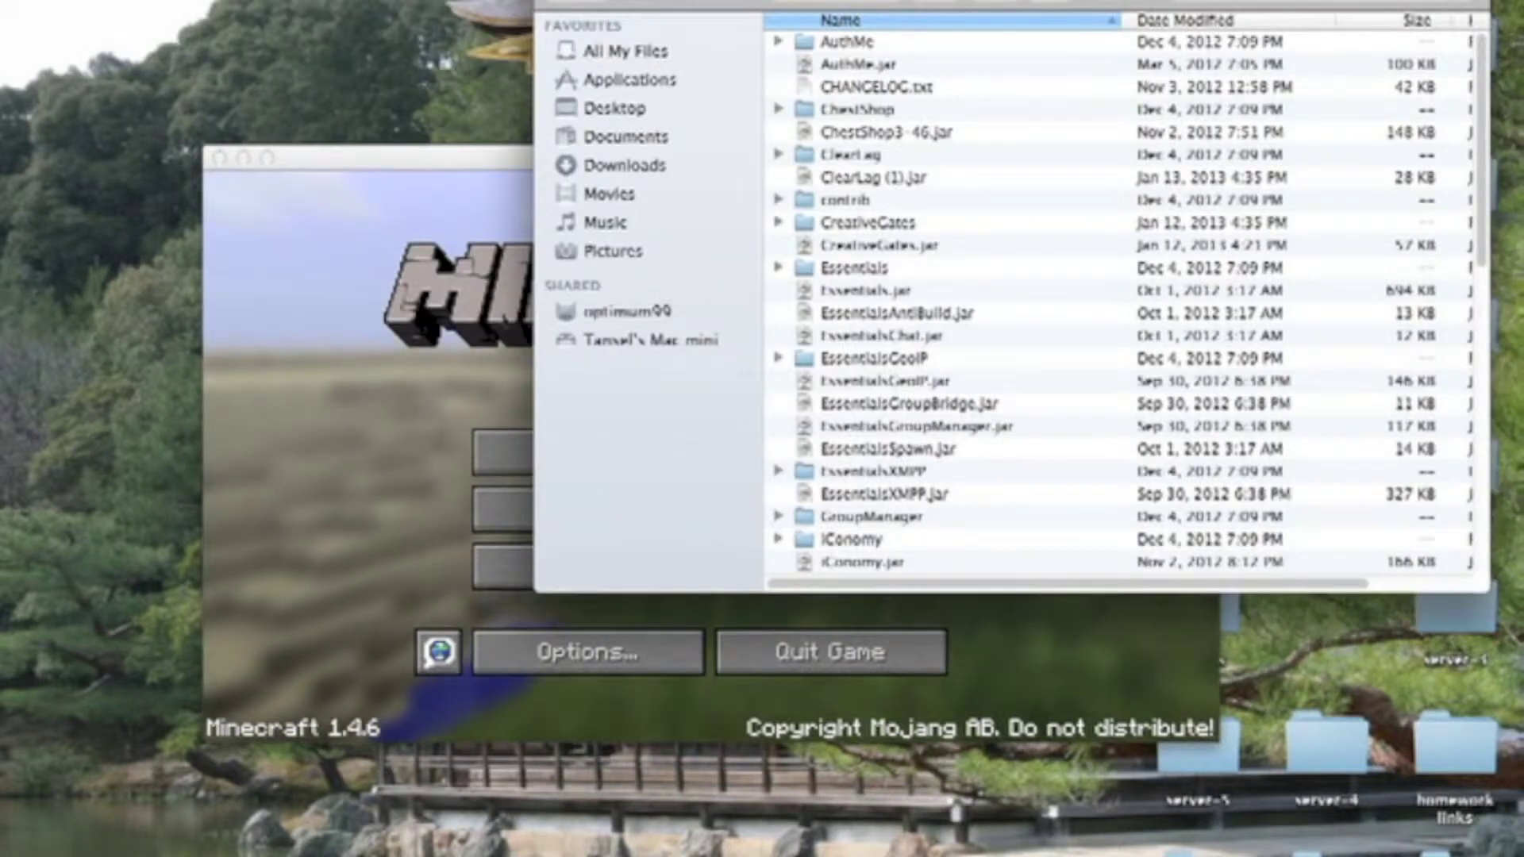
{"action": "key", "text": "super+w"}
Join the server from the Multiplayer server list
{"action": "left_click_drag", "start_coordinate": [583, 159], "coordinate": [565, 110]}
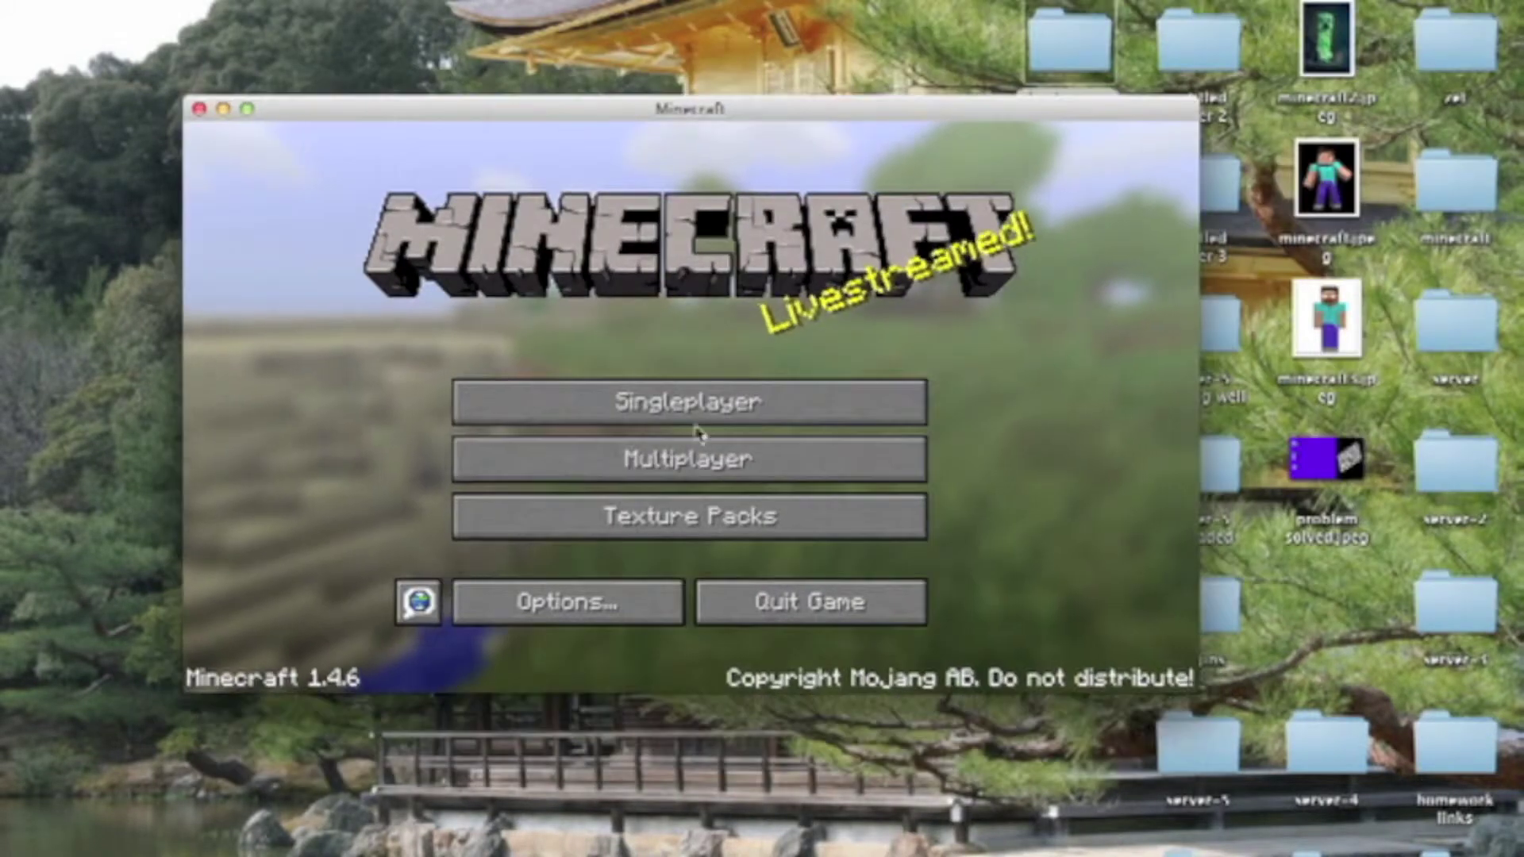
{"action": "left_click", "coordinate": [762, 456]}
{"action": "double_click", "coordinate": [557, 239]}
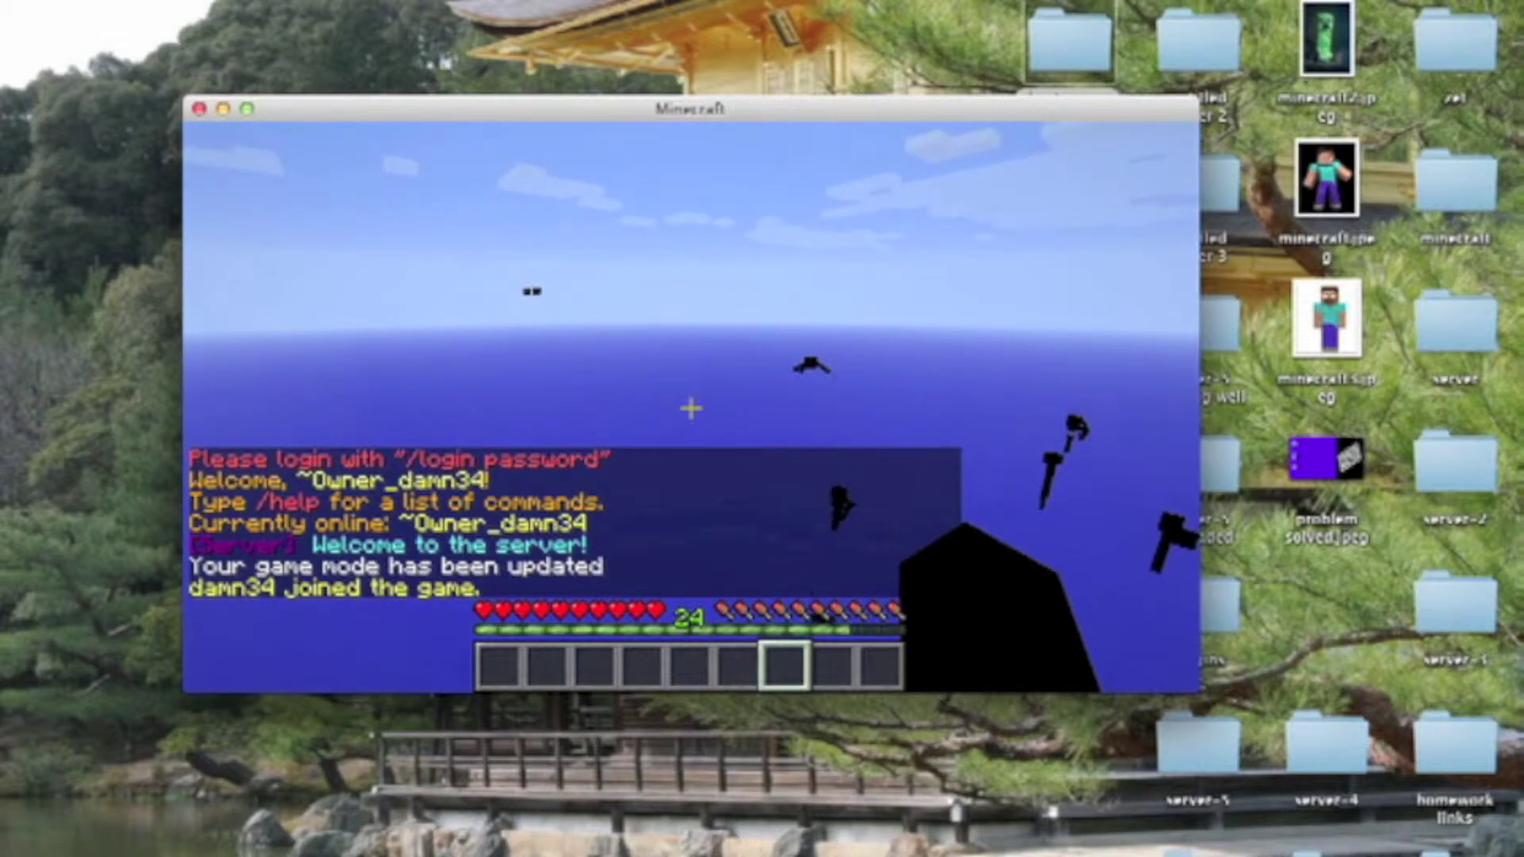
Log in with /login and the account password until chat shows Successful login!
{"action": "type", "text": "/login 12"}
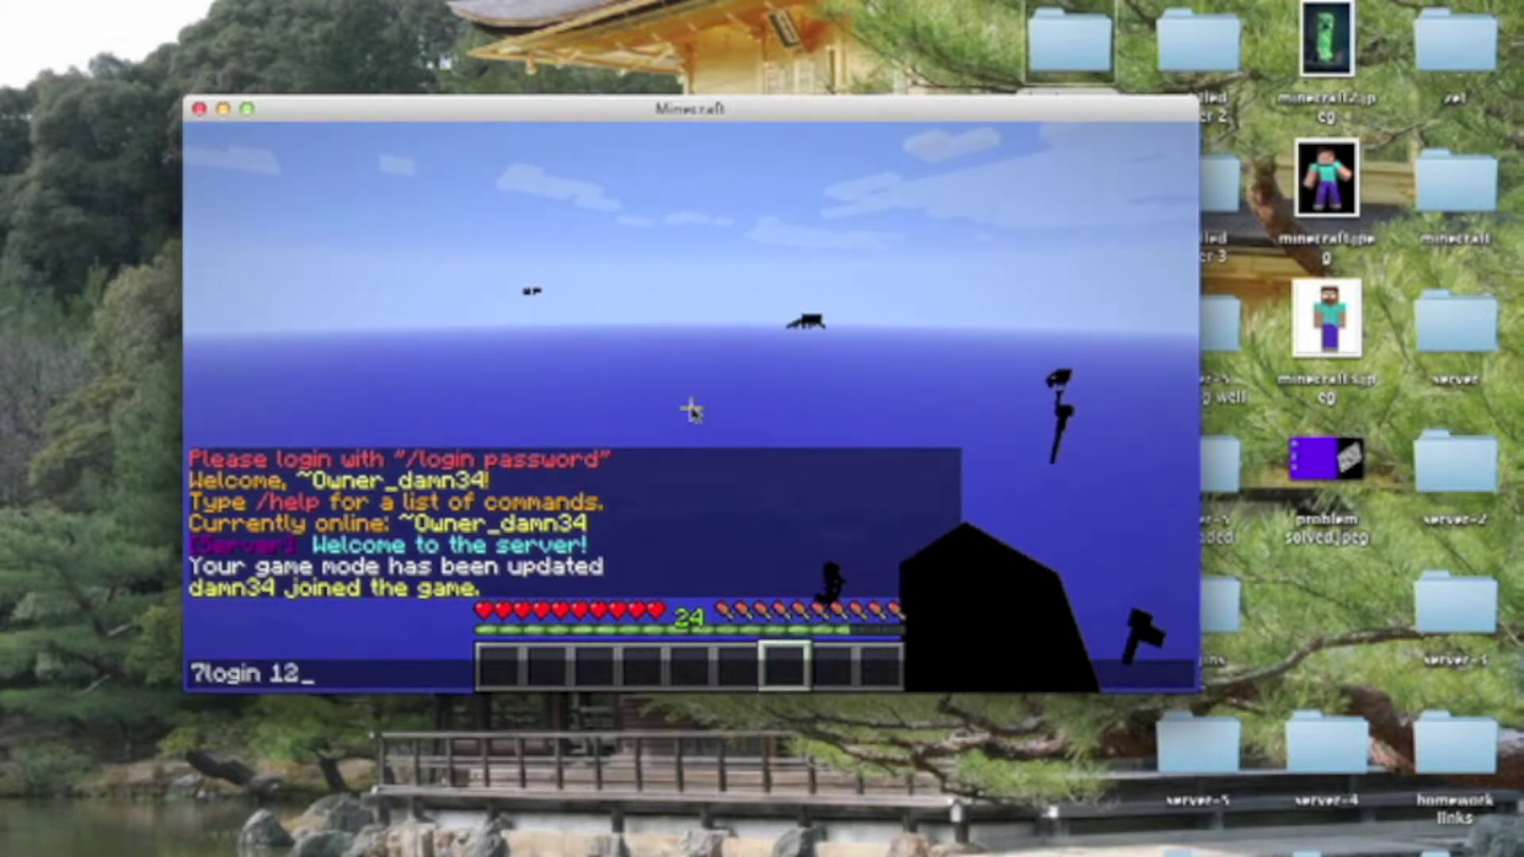
{"action": "key", "text": "Return"}
{"action": "key", "text": "t"}
{"action": "key", "text": "Up"}
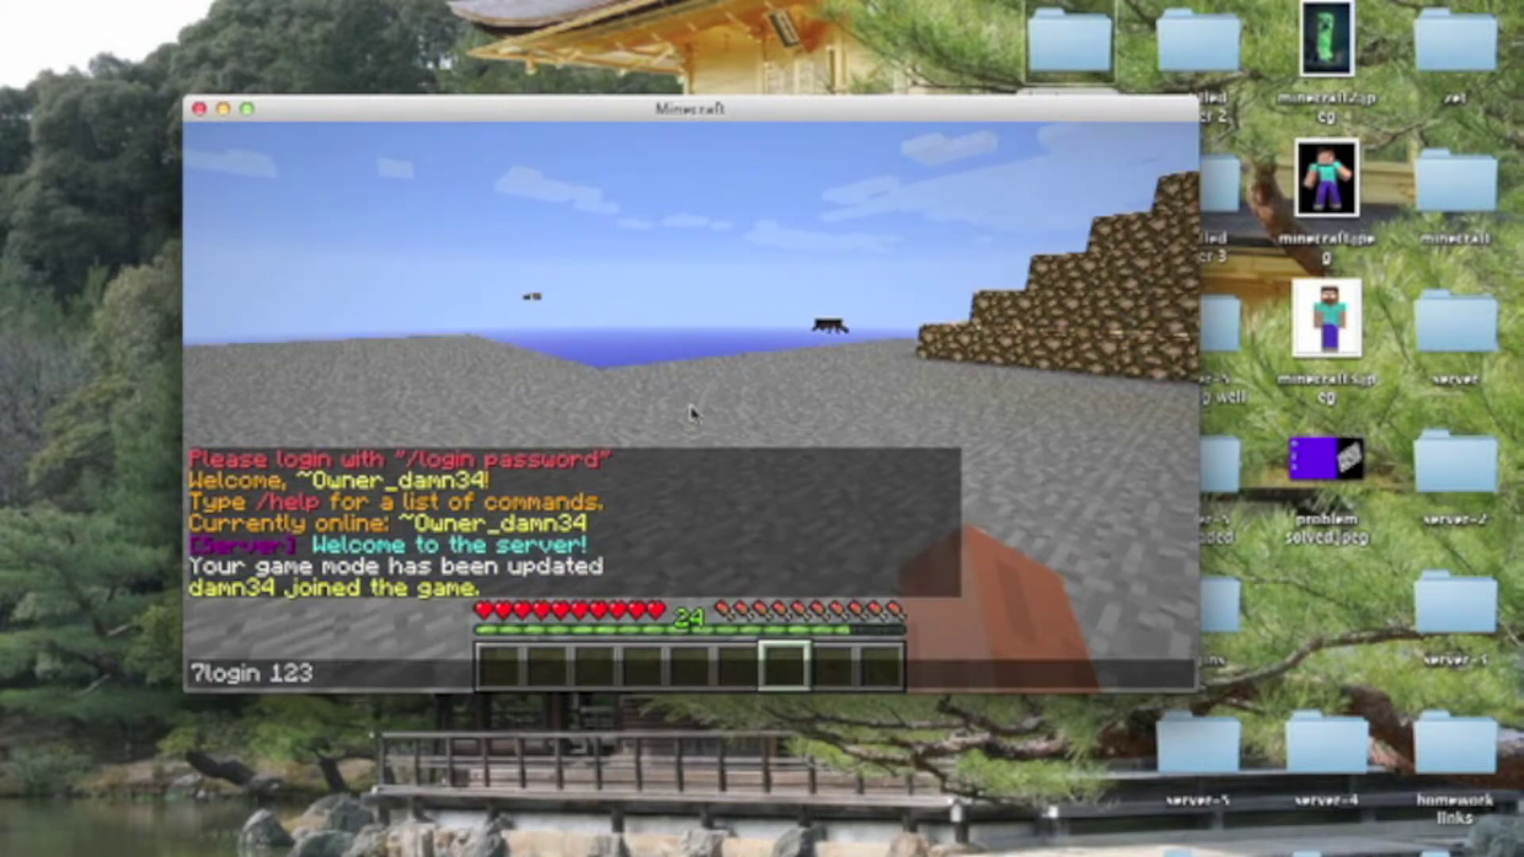
{"action": "key", "text": "BackSpace"}
{"action": "key", "text": "BackSpace"}
{"action": "key", "text": "BackSpace"}
{"action": "key", "text": "BackSpace"}
{"action": "key", "text": "BackSpace"}
{"action": "key", "text": "BackSpace"}
{"action": "key", "text": "BackSpace"}
{"action": "key", "text": "BackSpace"}
{"action": "key", "text": "BackSpace"}
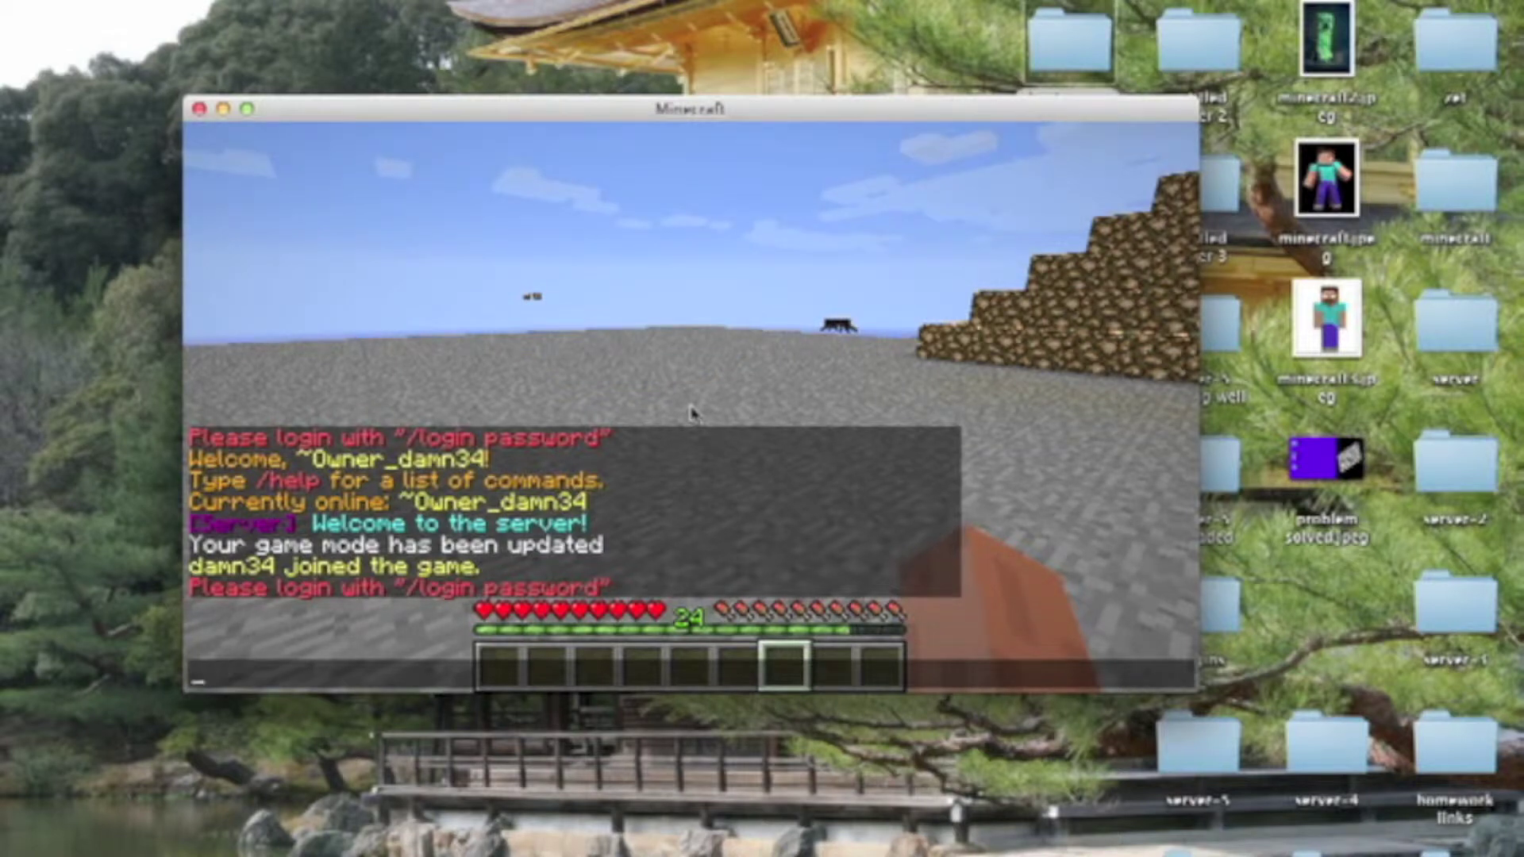
{"action": "type", "text": "/lo"}
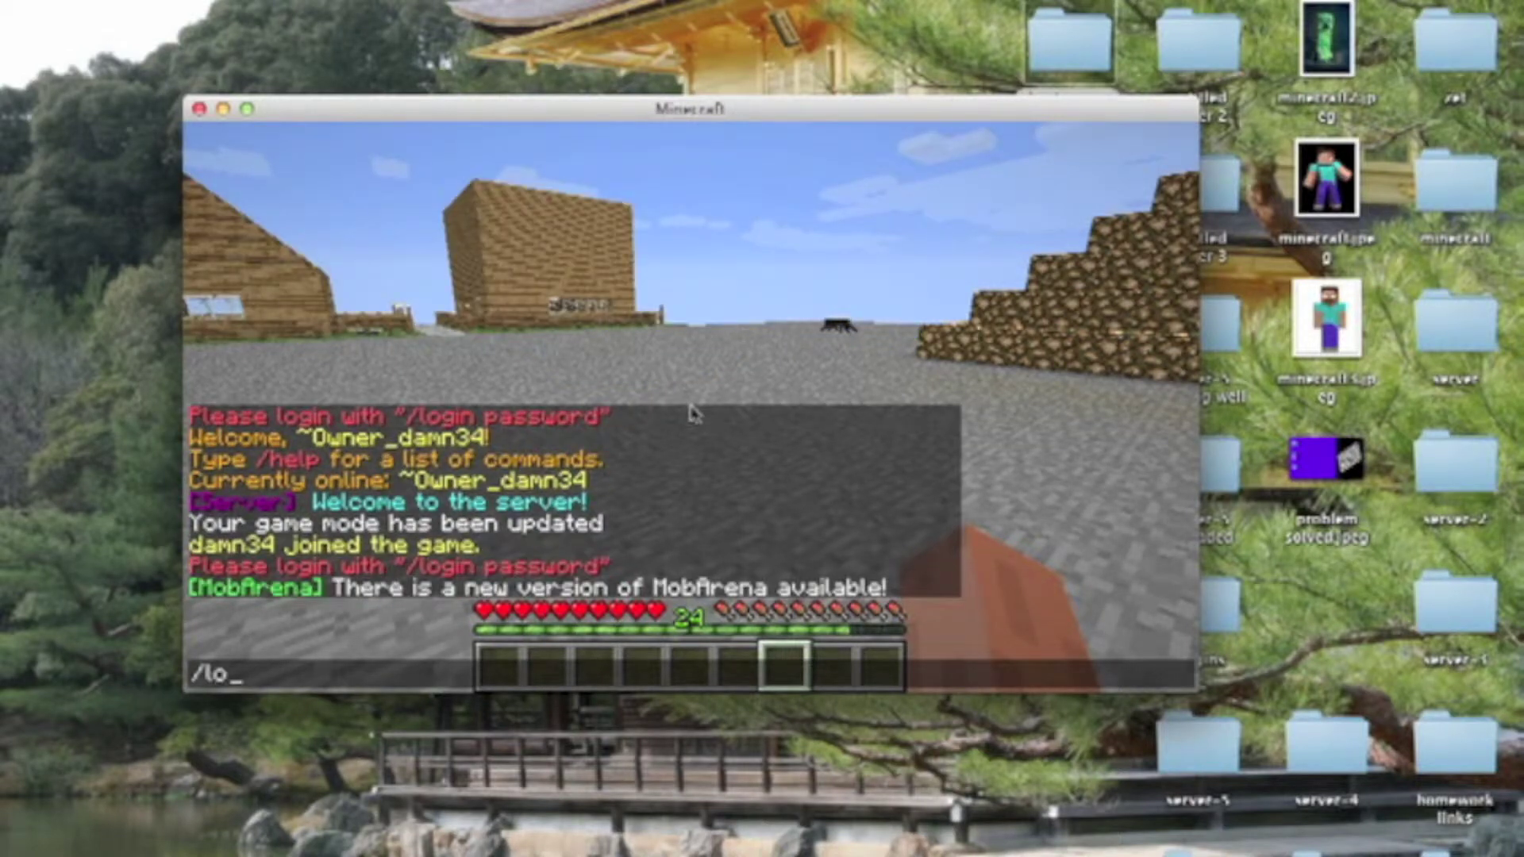
{"action": "type", "text": "gin 123"}
{"action": "key", "text": "Return"}
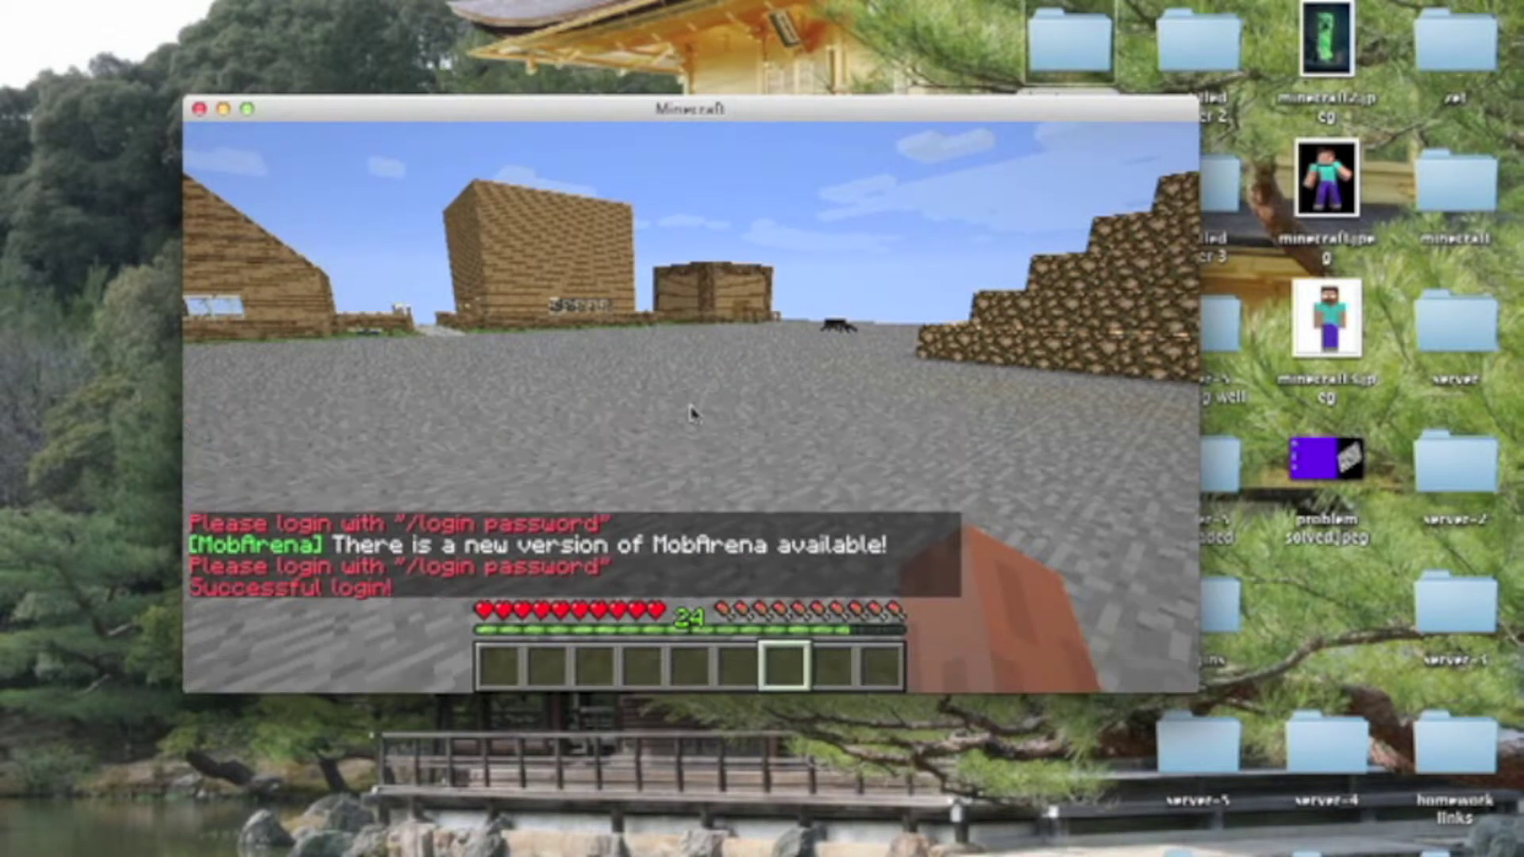
{"action": "key", "text": "w"}
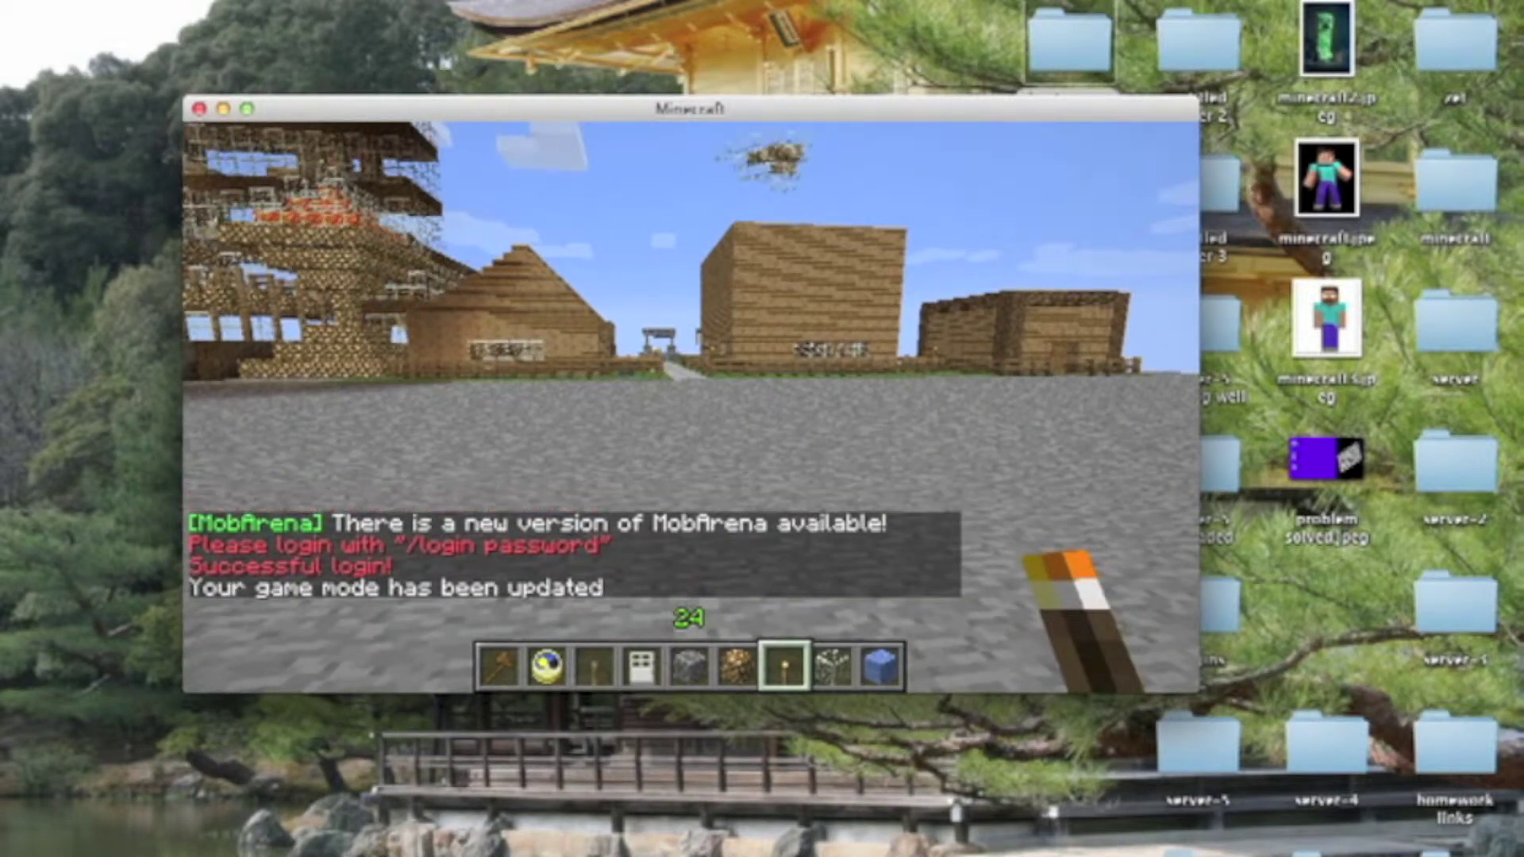
{"action": "mouse_move", "coordinate": [763, 406]}
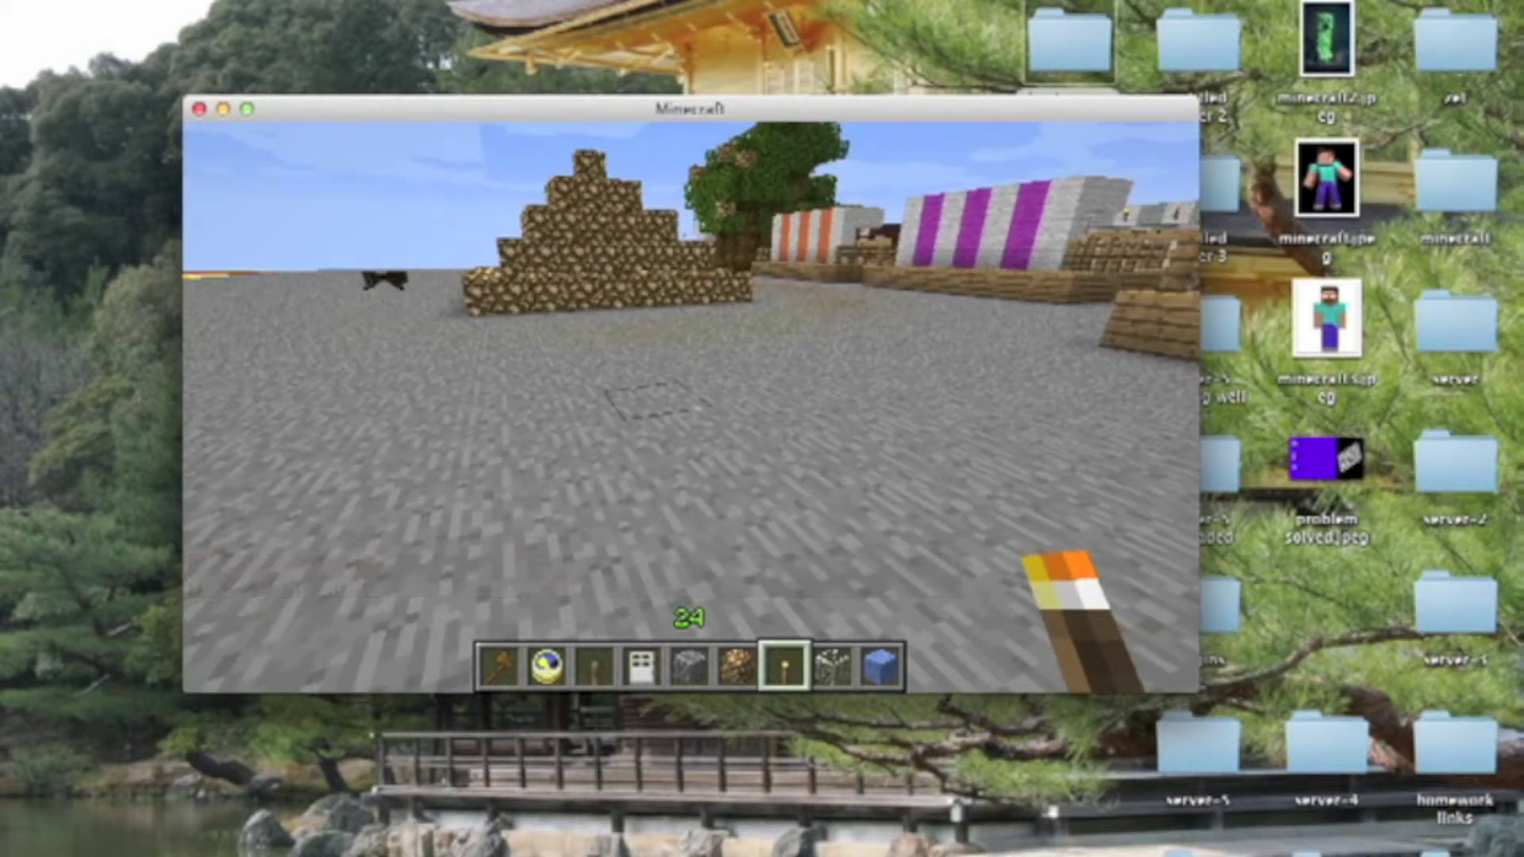
{"action": "key", "text": "t"}
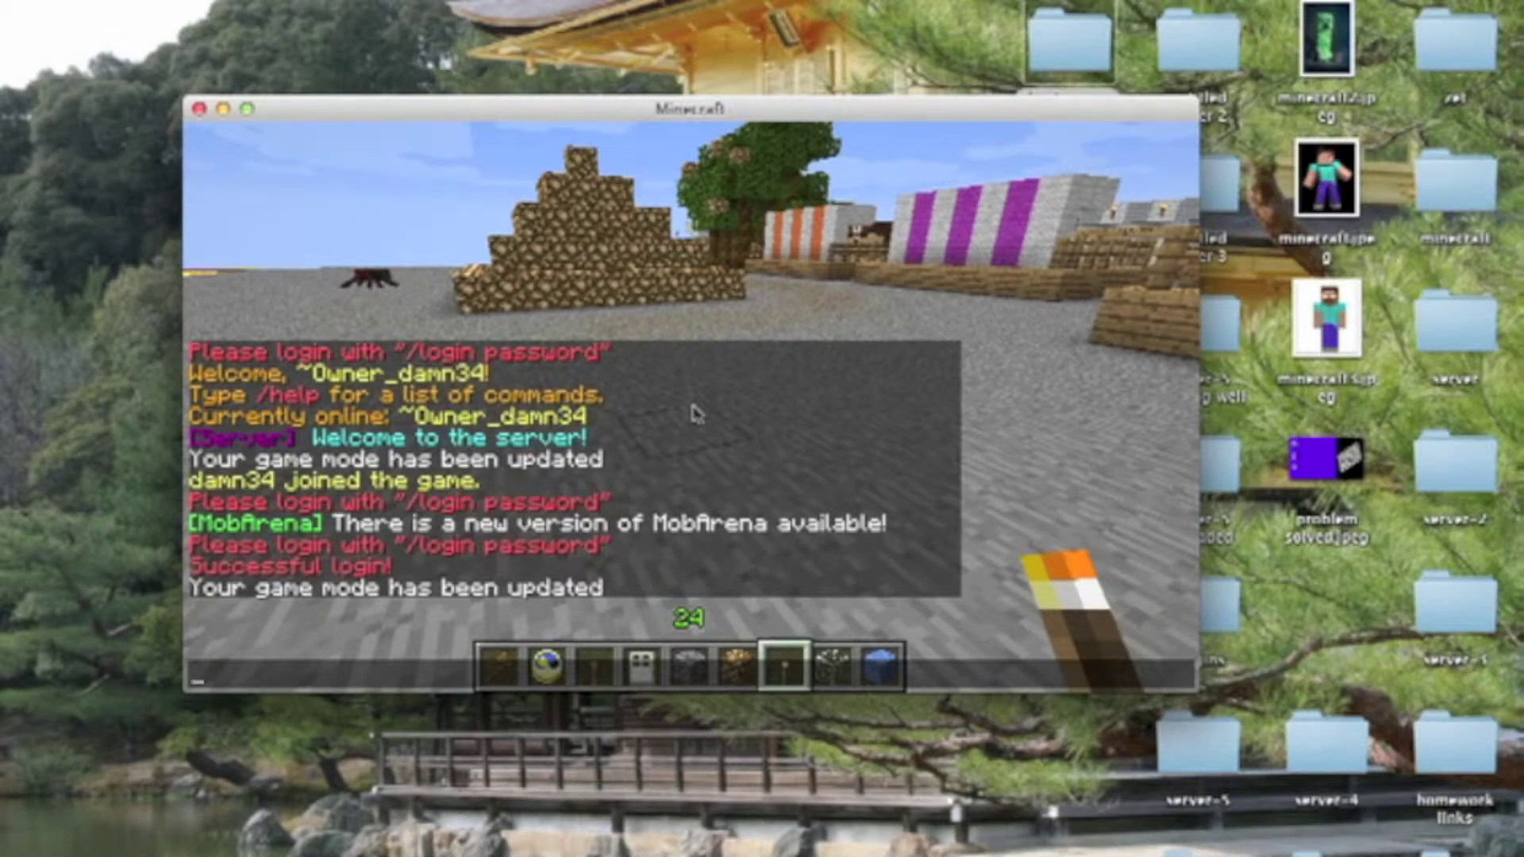
{"action": "type", "text": "/login 123"}
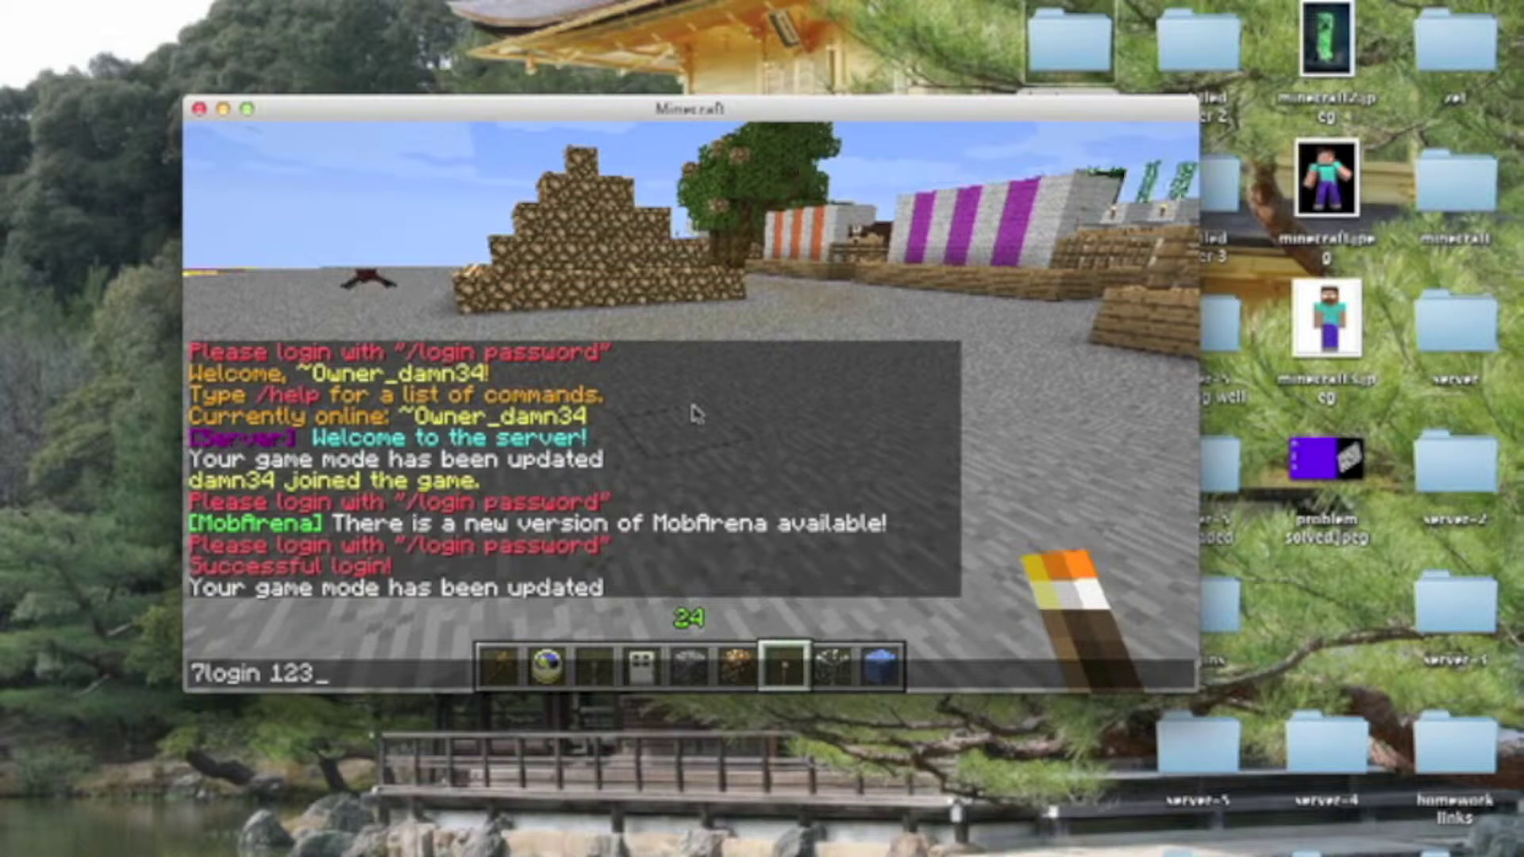
{"action": "key", "text": "BackSpace"}
{"action": "key", "text": "BackSpace"}
{"action": "key", "text": "BackSpace"}
{"action": "key", "text": "BackSpace"}
{"action": "key", "text": "BackSpace"}
{"action": "key", "text": "BackSpace"}
{"action": "key", "text": "BackSpace"}
{"action": "key", "text": "BackSpace"}
{"action": "key", "text": "BackSpace"}
{"action": "key", "text": "BackSpace"}
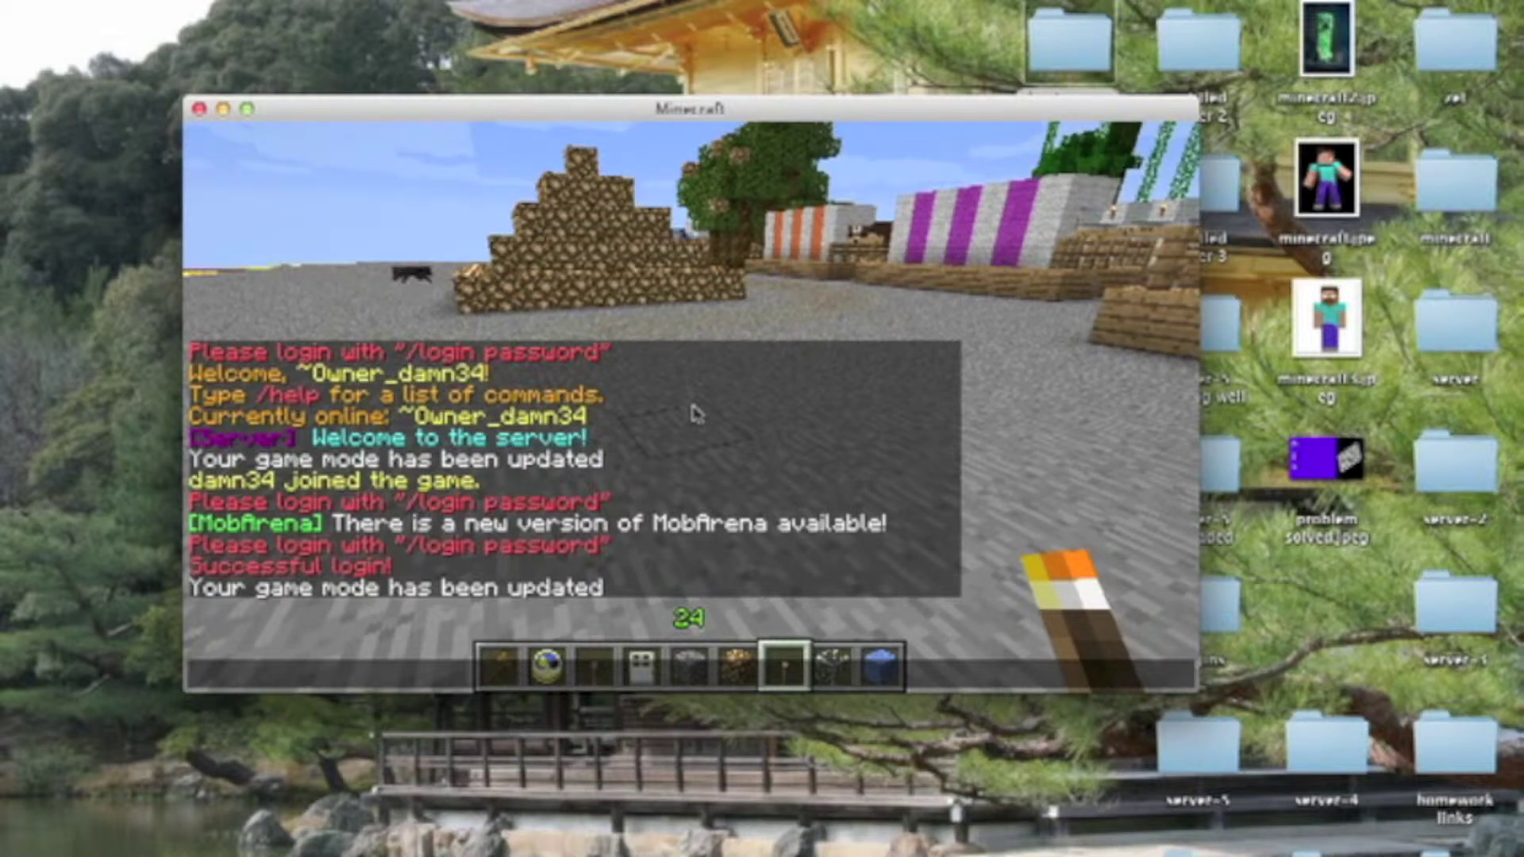
{"action": "type", "text": "/register "}
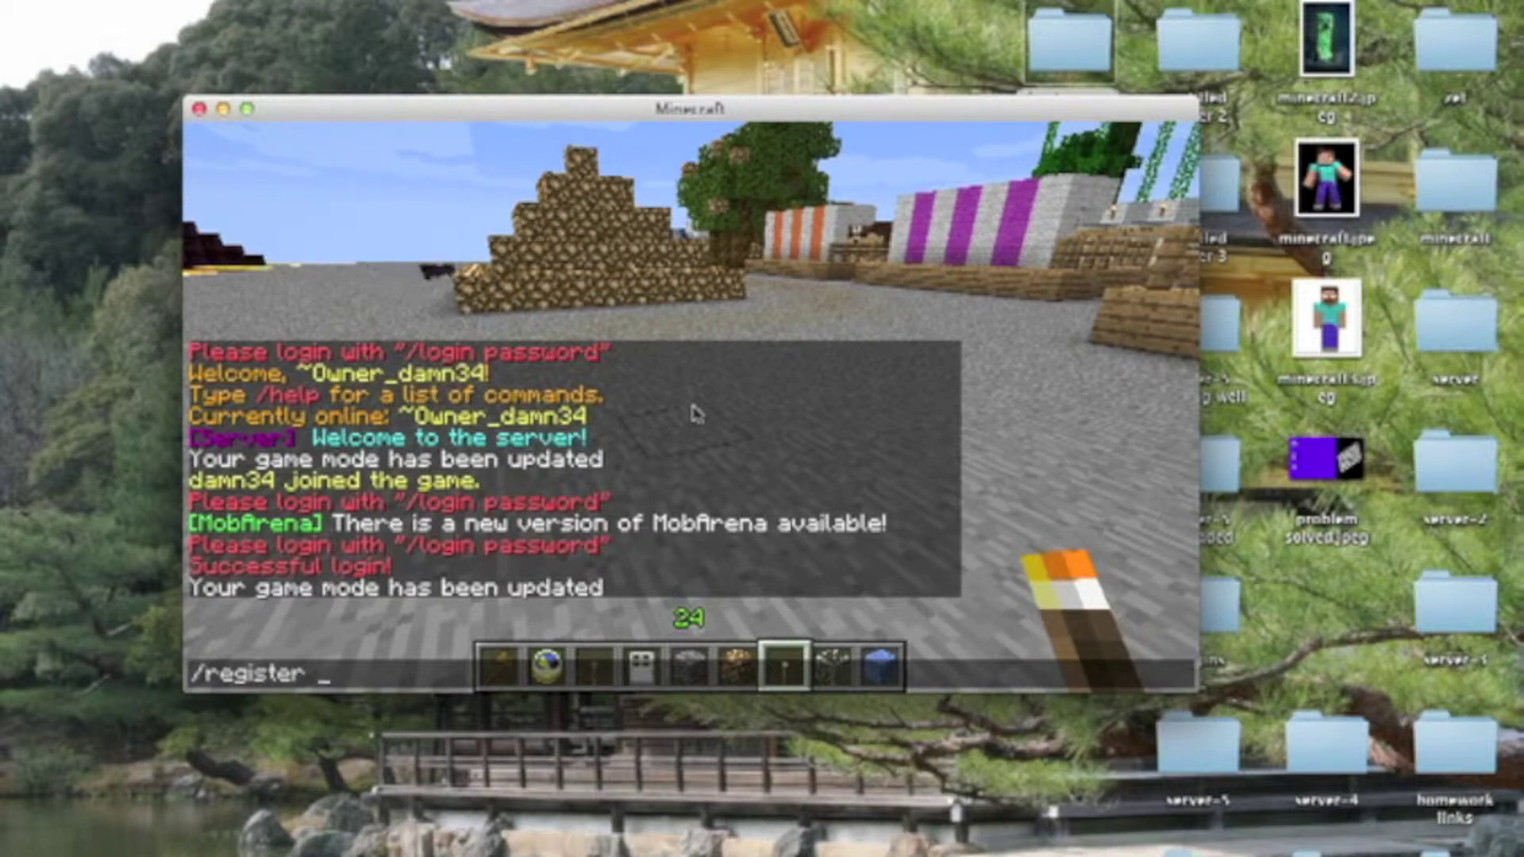
{"action": "type", "text": "pass"}
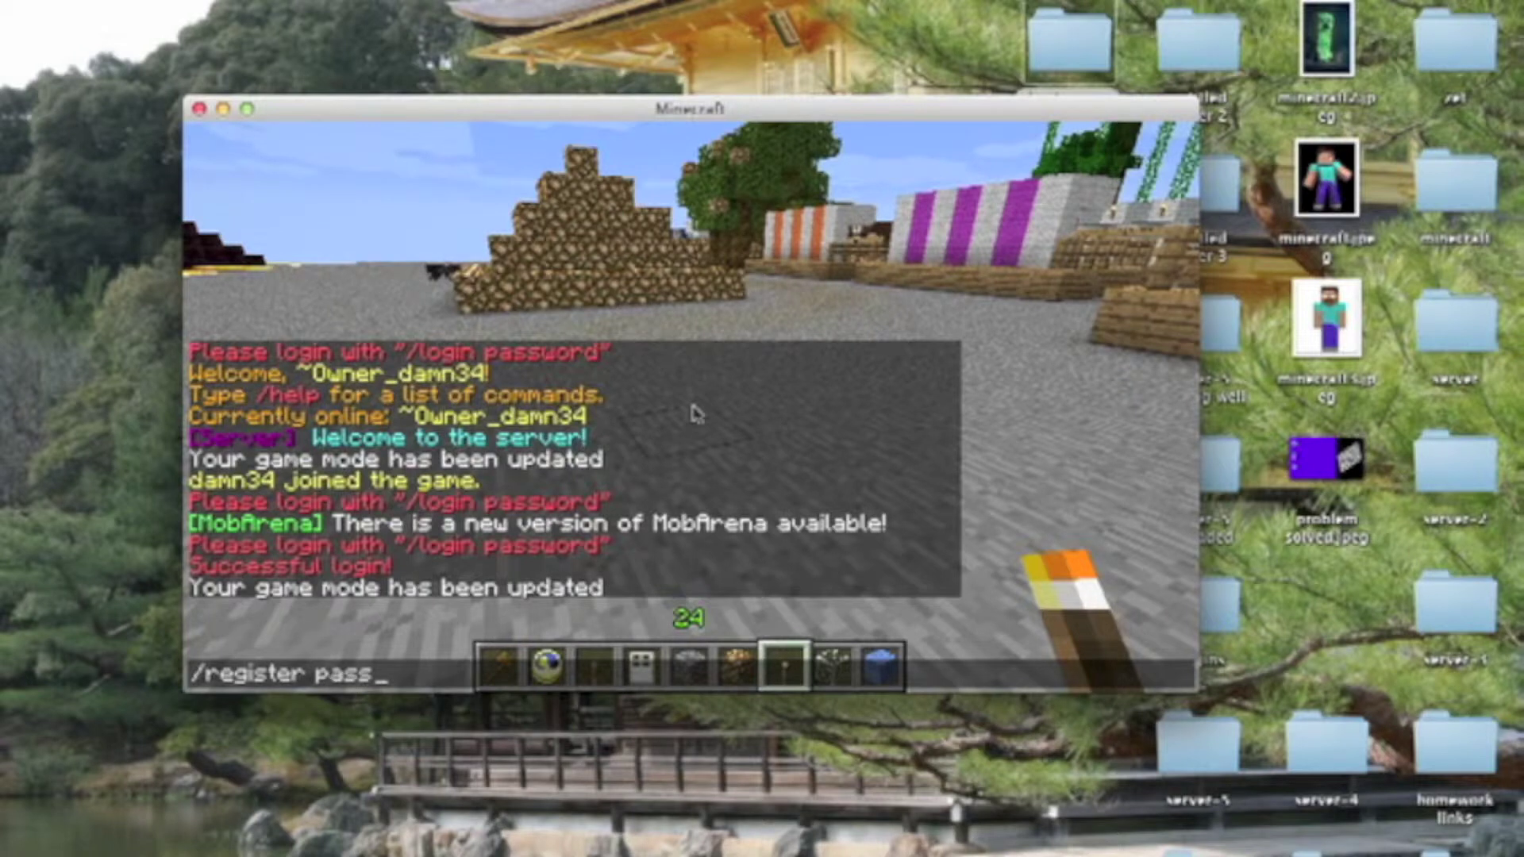
{"action": "type", "text": "word password"}
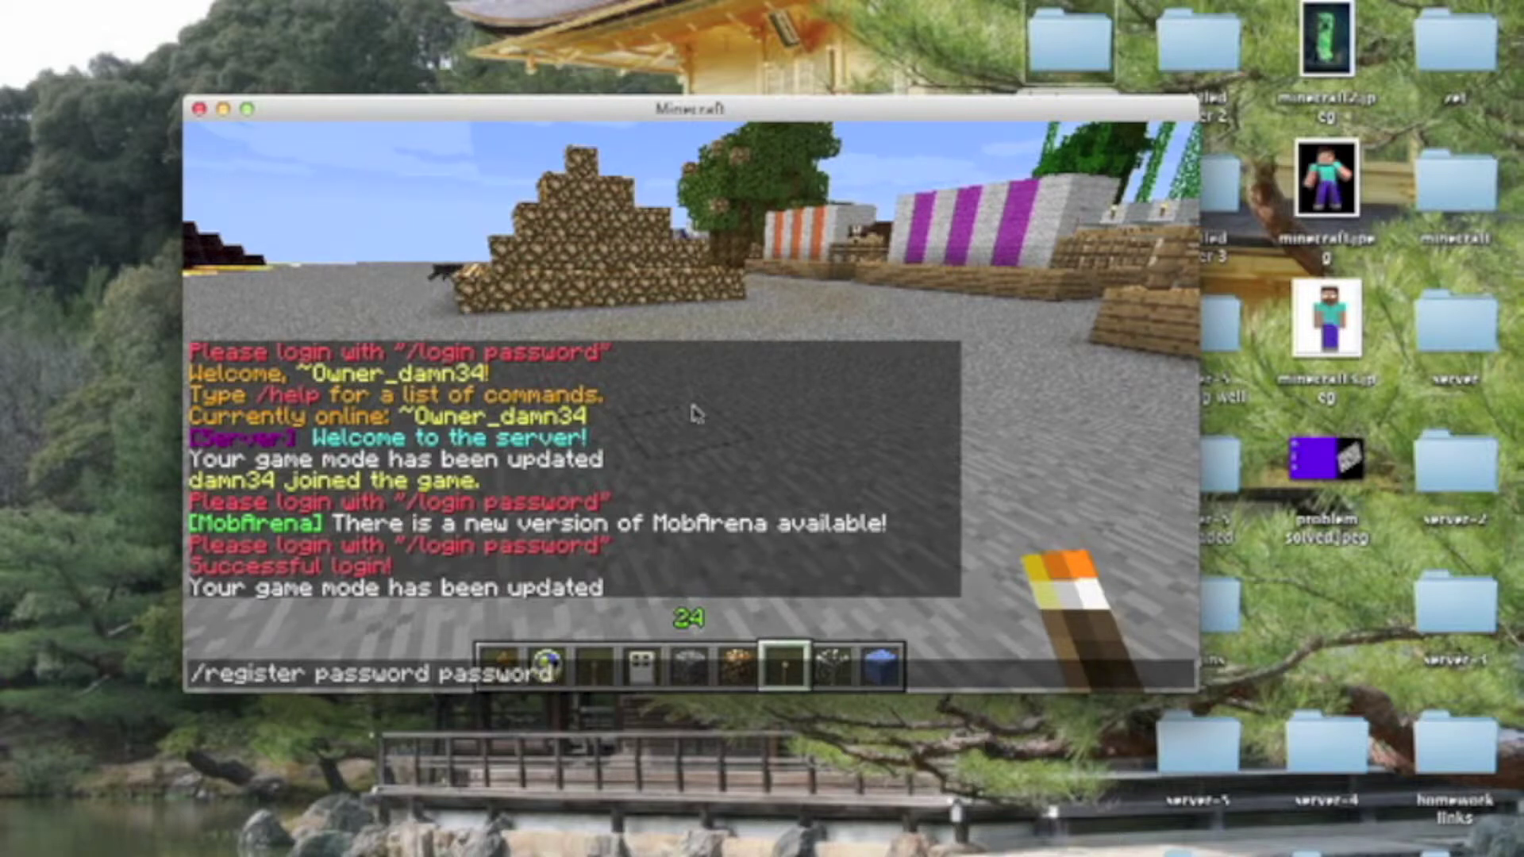
{"action": "key", "text": "Up"}
{"action": "key", "text": "BackSpace"}
{"action": "key", "text": "BackSpace"}
{"action": "key", "text": "BackSpace"}
{"action": "key", "text": "BackSpace"}
{"action": "key", "text": "BackSpace"}
{"action": "key", "text": "BackSpace"}
{"action": "key", "text": "BackSpace"}
{"action": "key", "text": "BackSpace"}
{"action": "key", "text": "BackSpace"}
{"action": "key", "text": "BackSpace"}
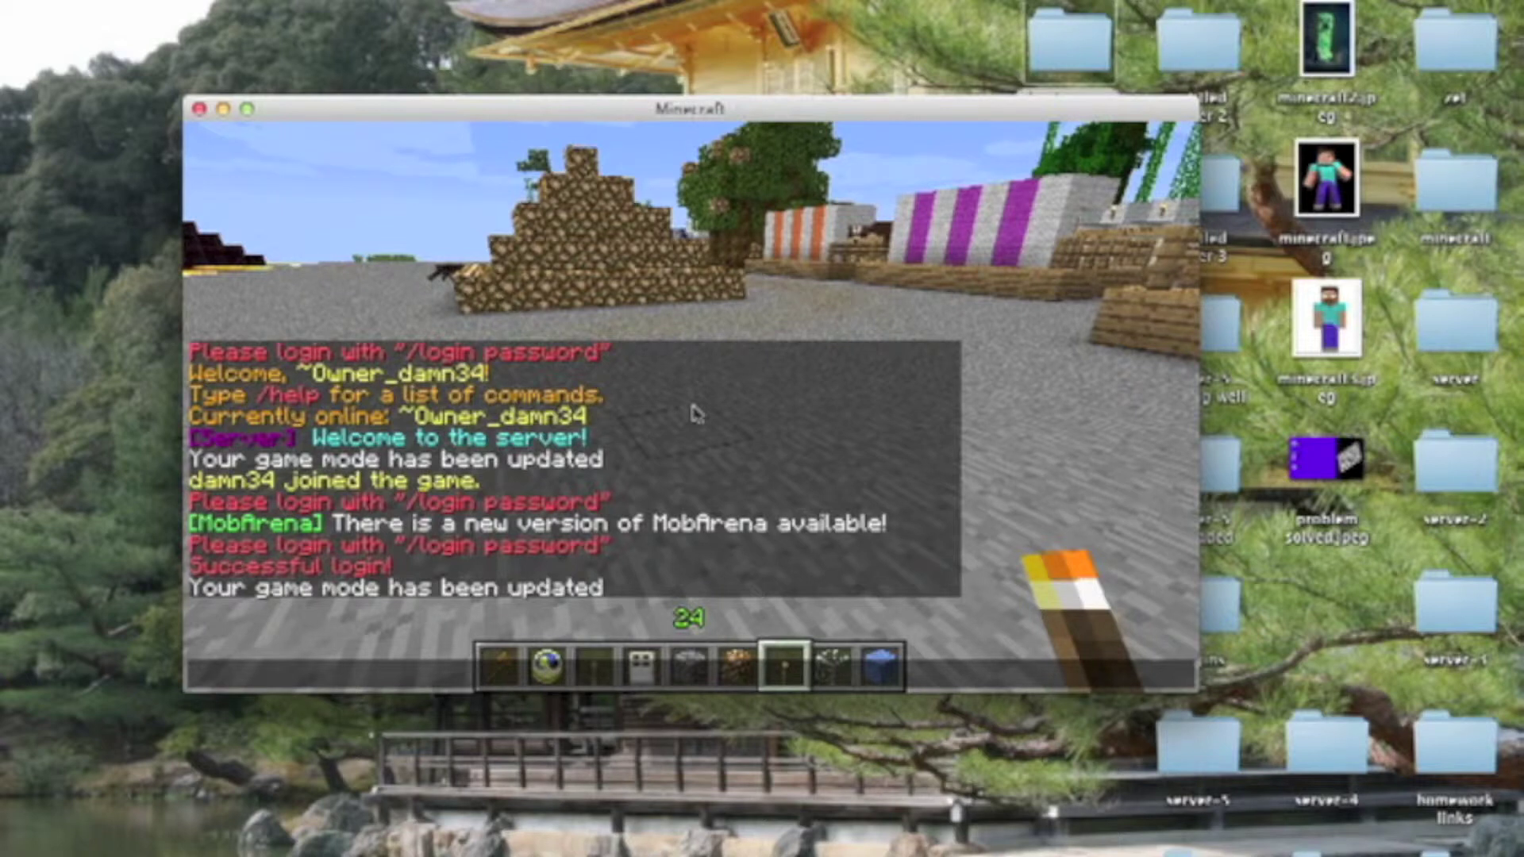
{"action": "key", "text": "Up"}
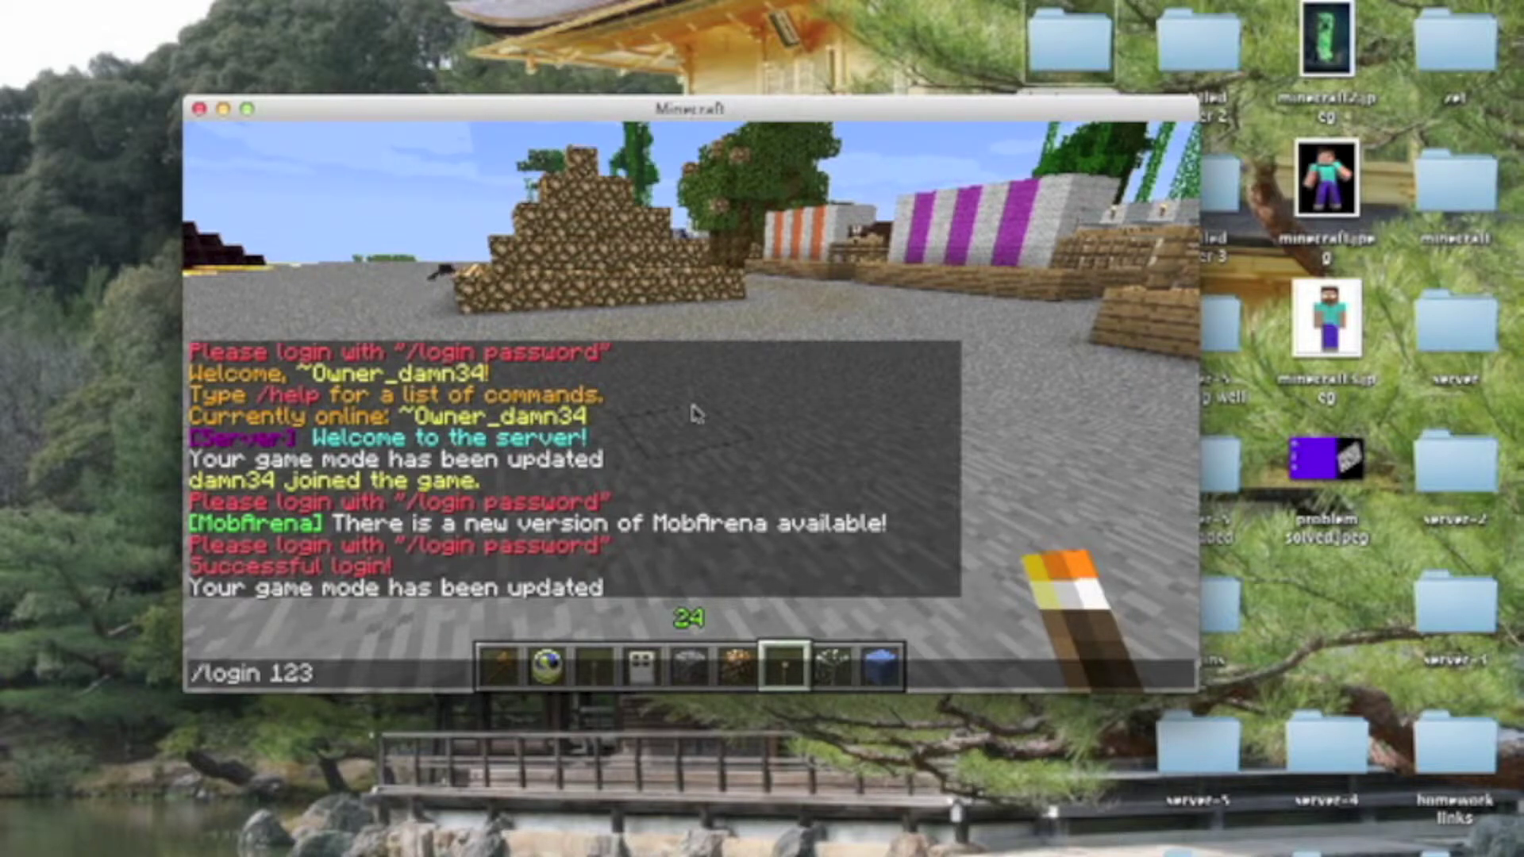
{"action": "key", "text": "BackSpace"}
{"action": "key", "text": "BackSpace"}
{"action": "key", "text": "BackSpace"}
{"action": "key", "text": "BackSpace"}
{"action": "key", "text": "BackSpace"}
{"action": "key", "text": "BackSpace"}
{"action": "key", "text": "BackSpace"}
{"action": "key", "text": "BackSpace"}
{"action": "key", "text": "BackSpace"}
{"action": "key", "text": "BackSpace"}
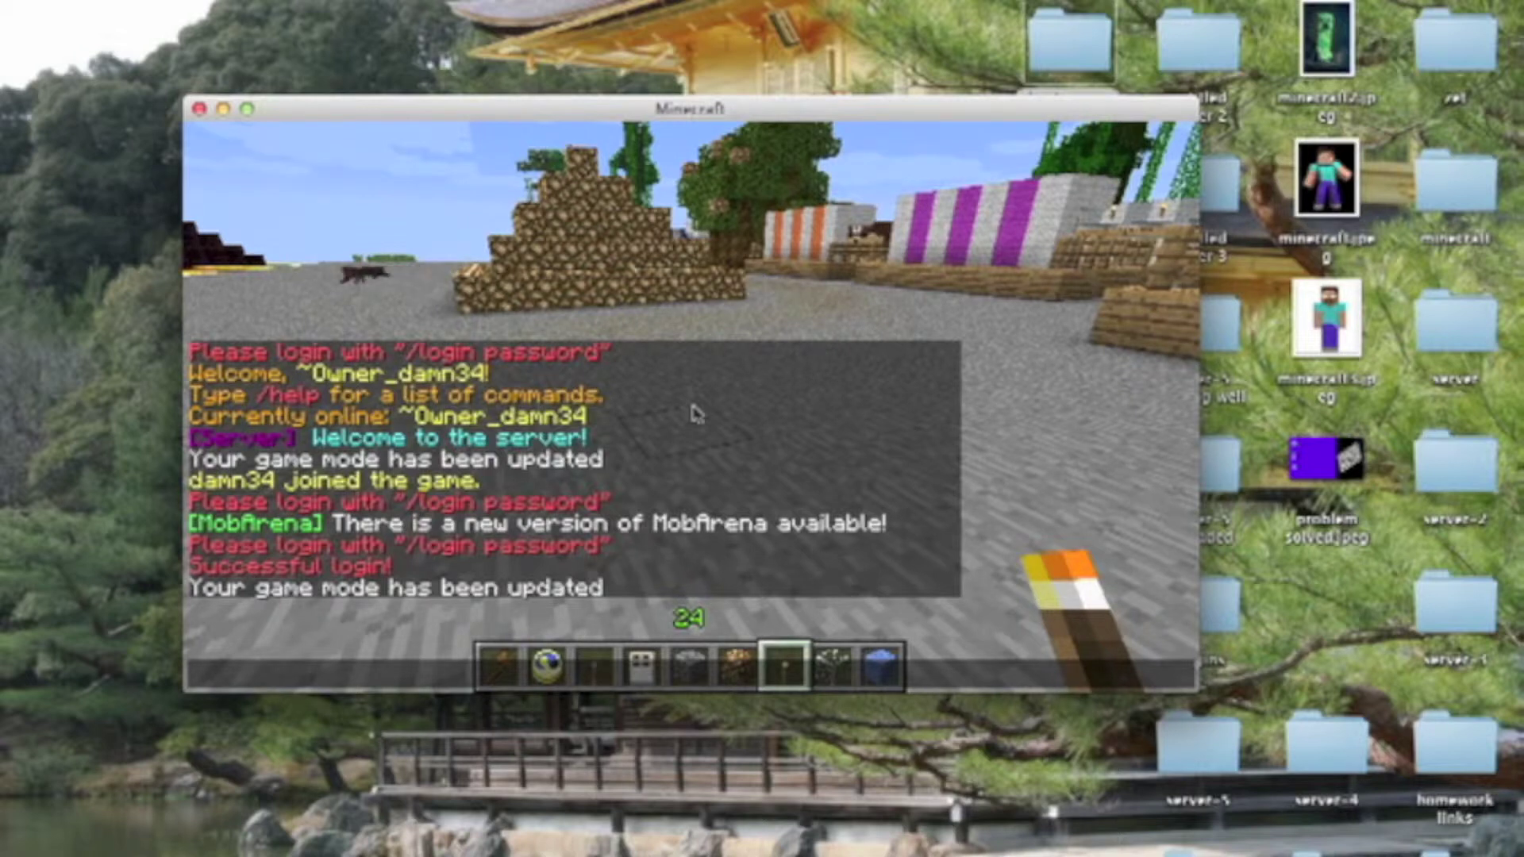
Send a misspelled /chagepassword command with the old and new passwords
{"action": "key", "text": "Escape"}
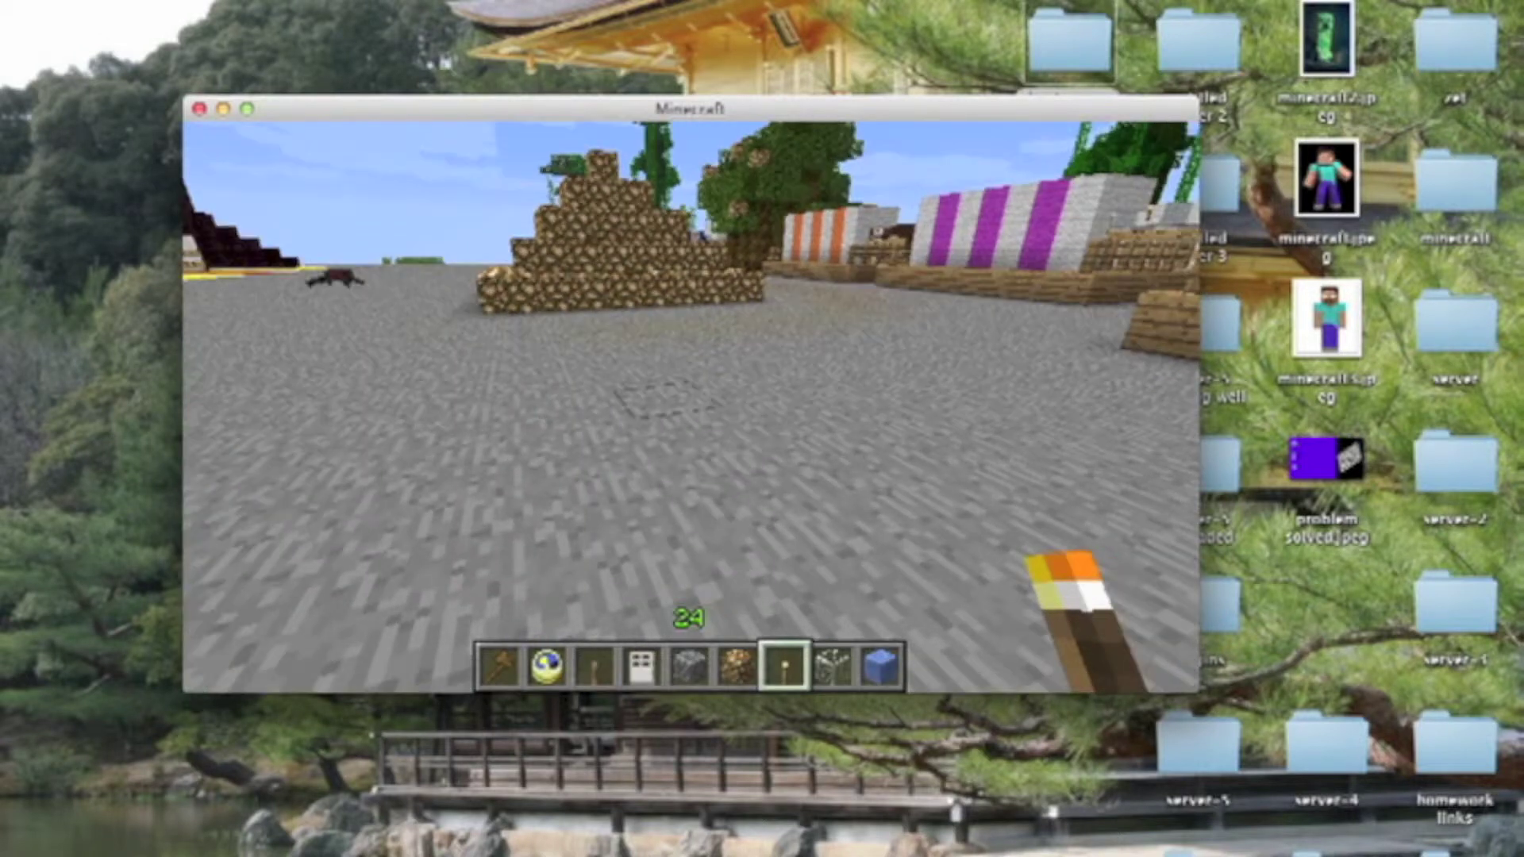
{"action": "key", "text": "slash"}
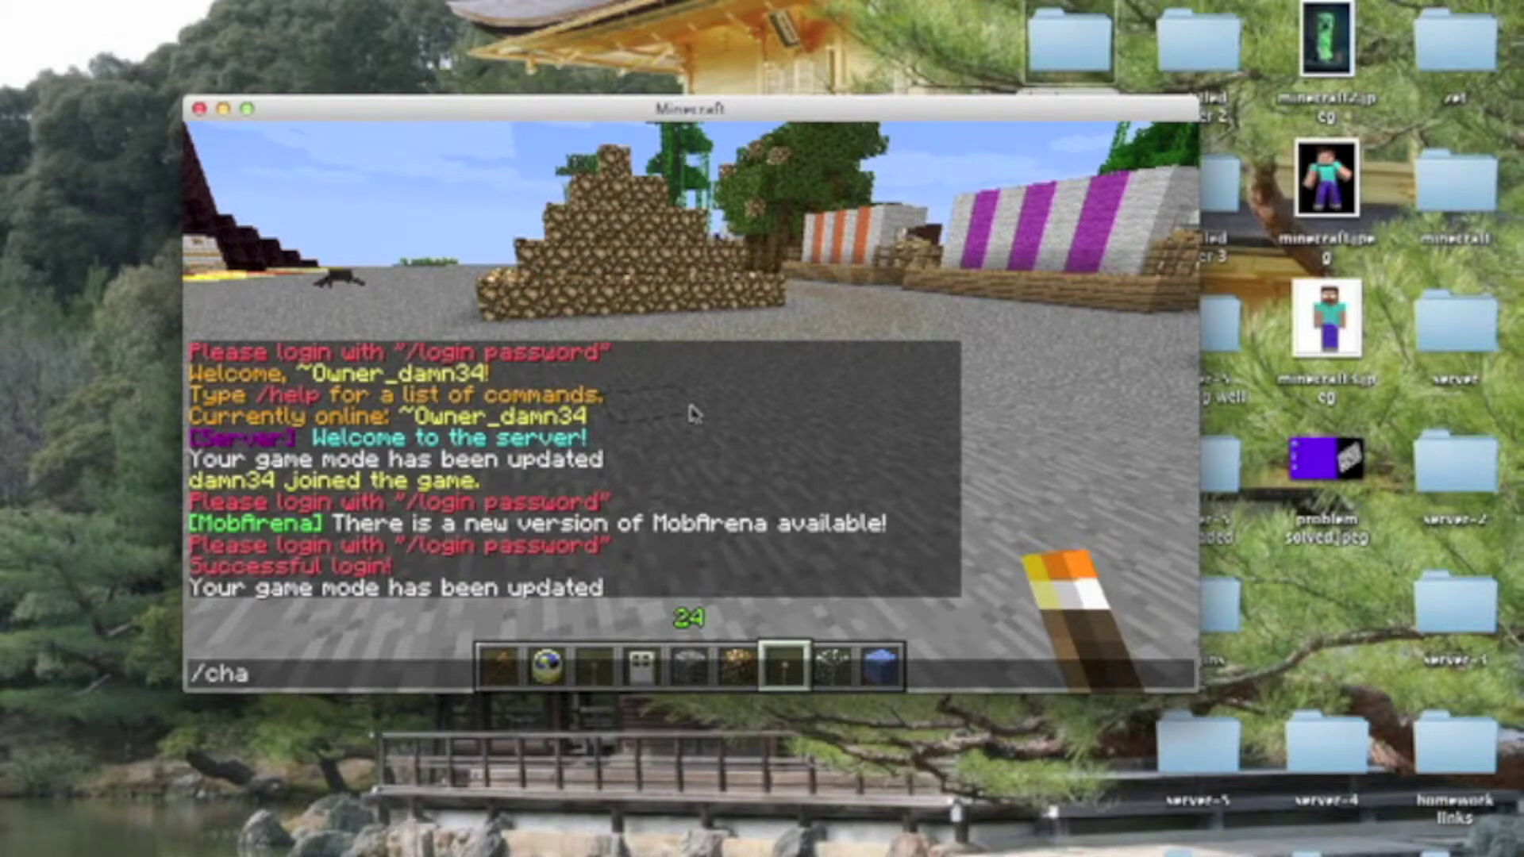
{"action": "type", "text": "chagepass"}
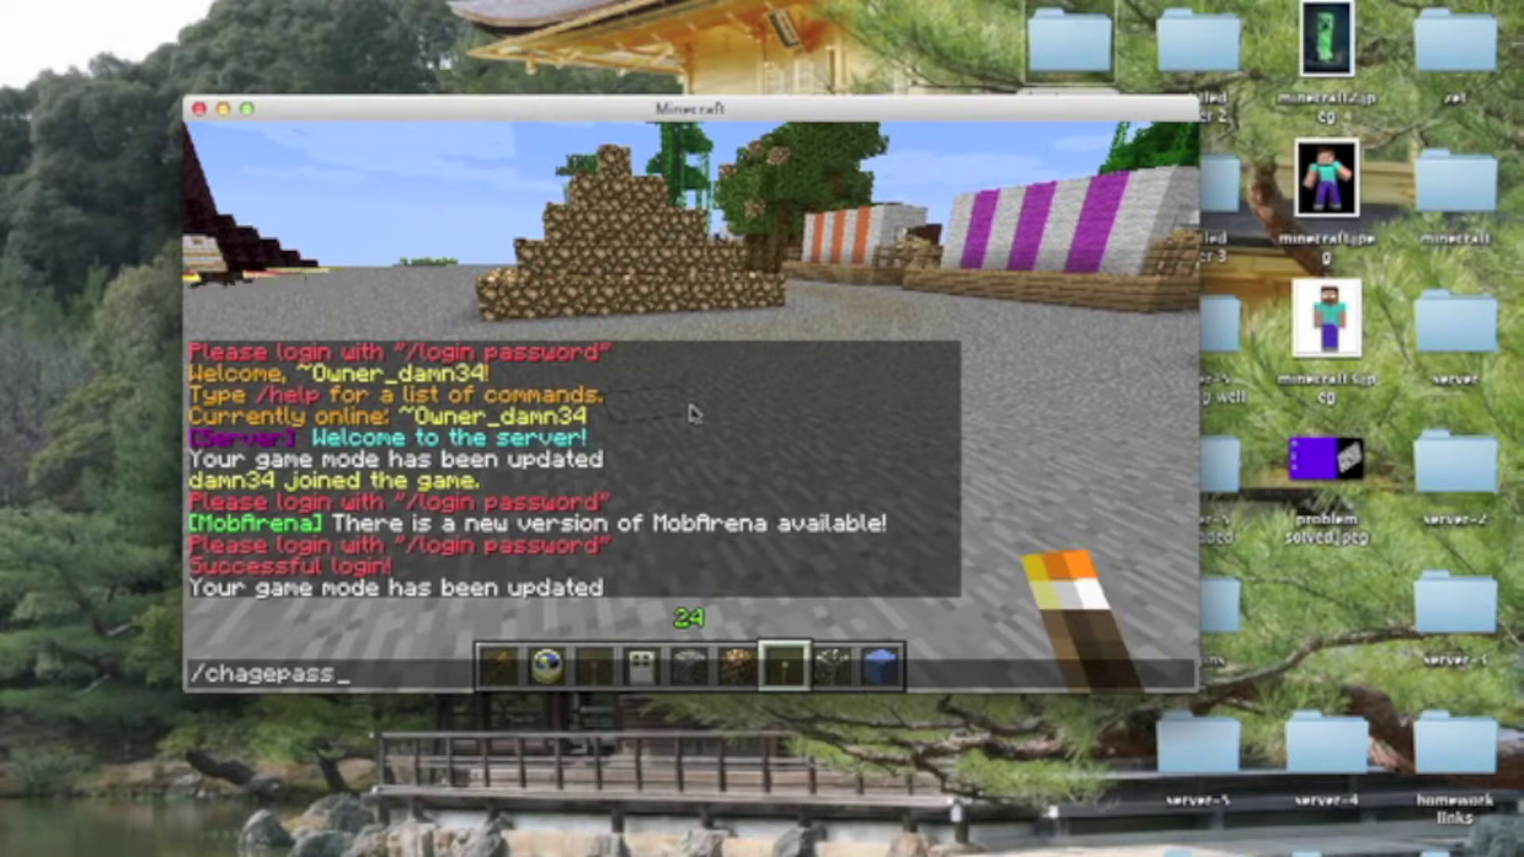
{"action": "type", "text": "word "}
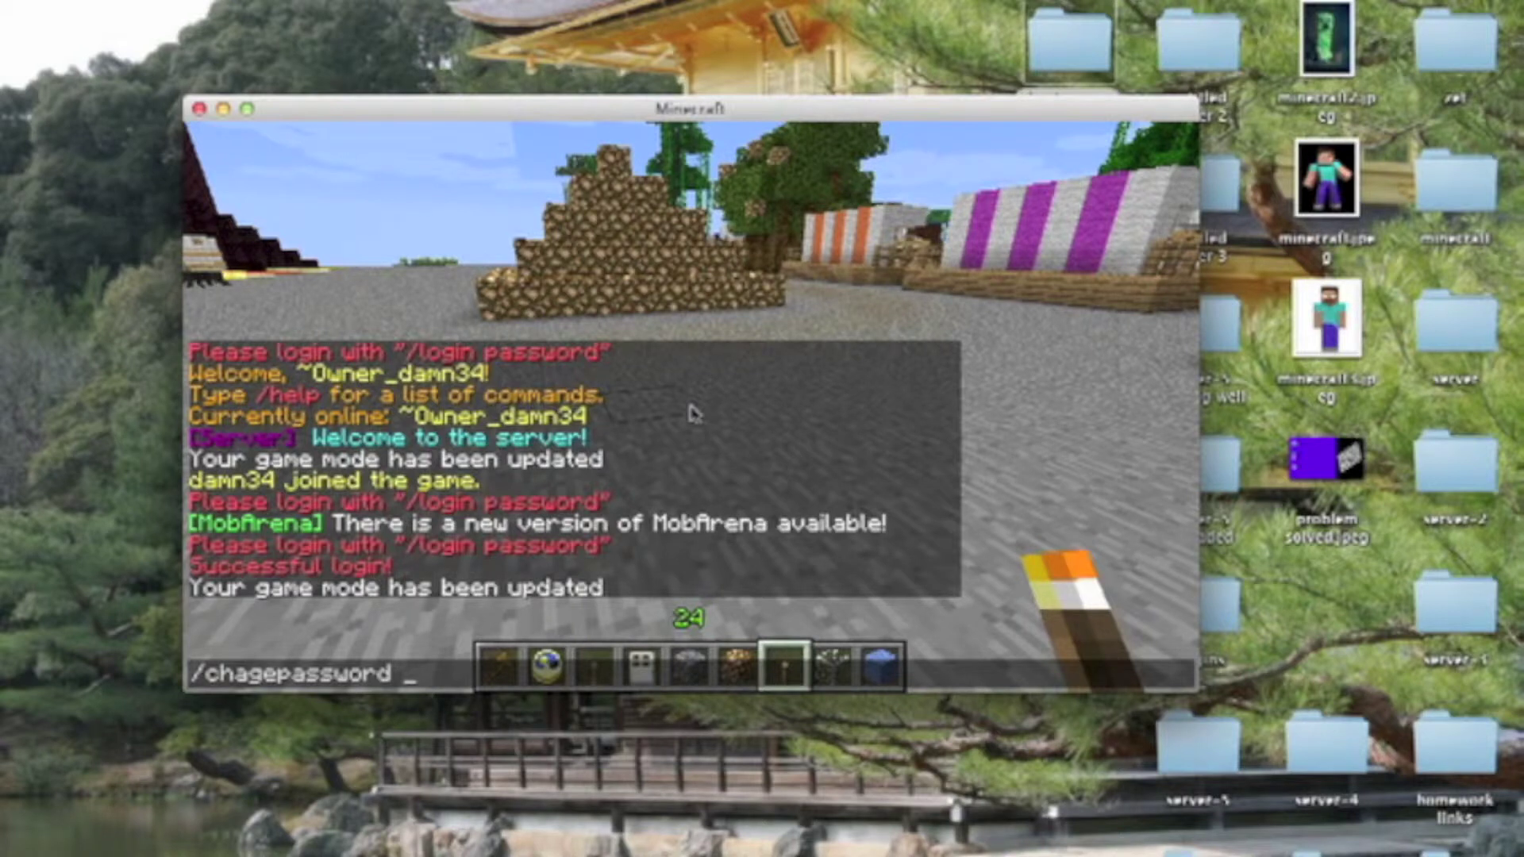
{"action": "type", "text": "123 "}
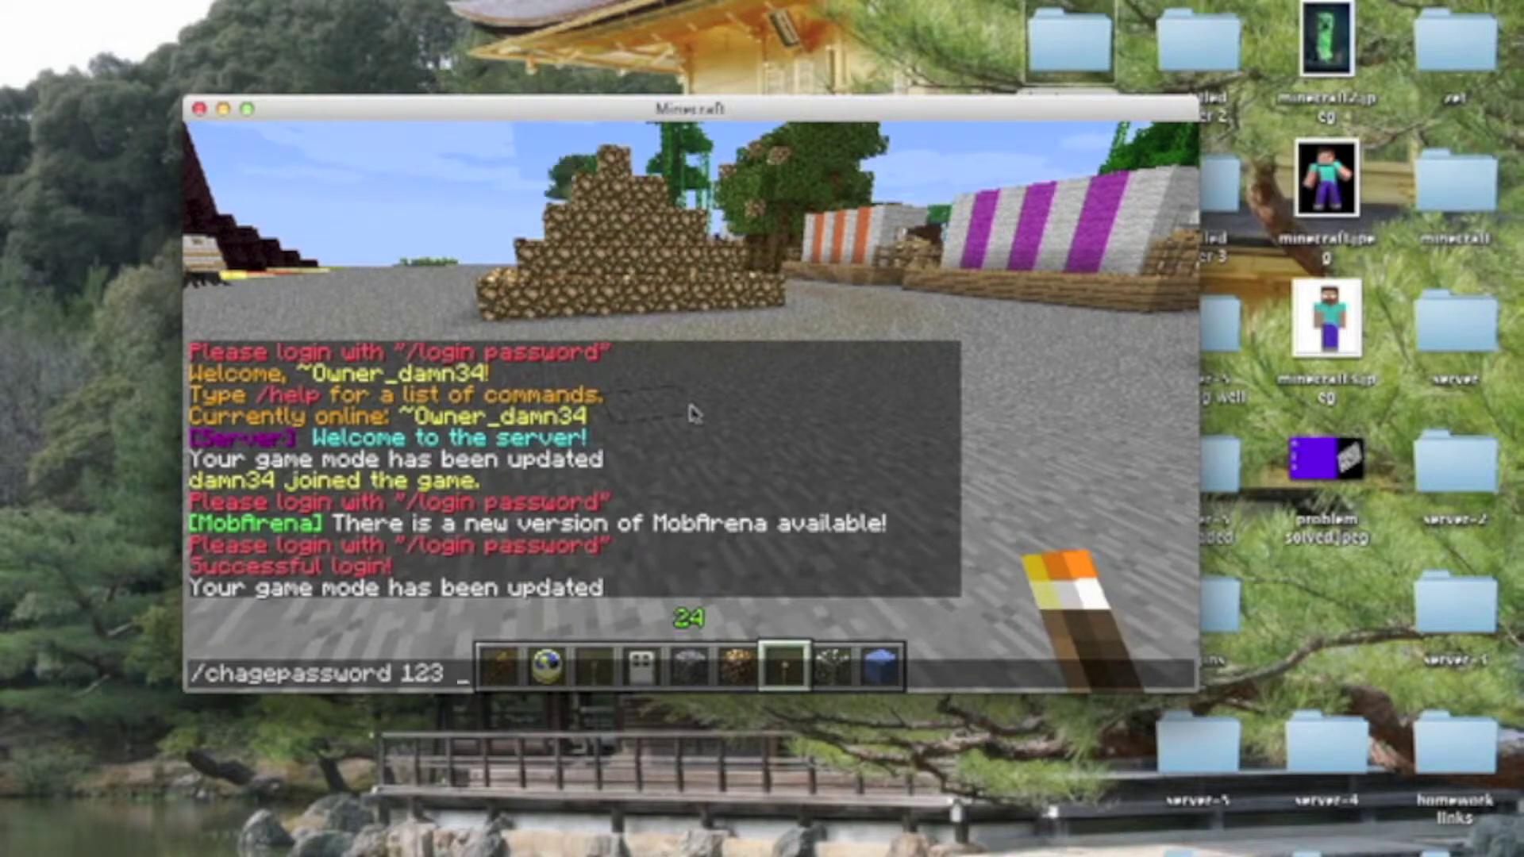
{"action": "type", "text": "asdf"}
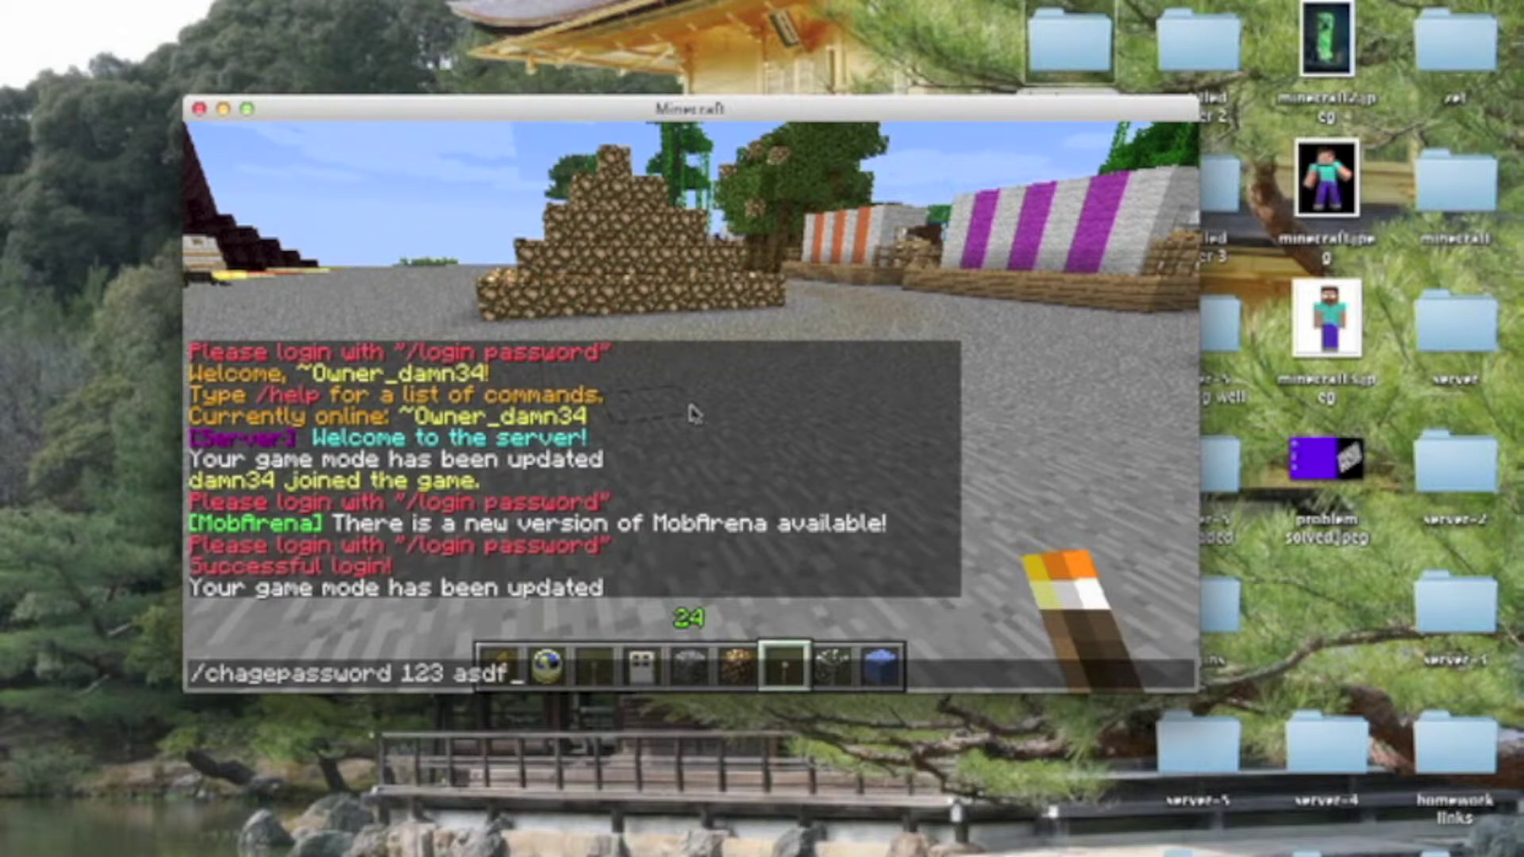
{"action": "key", "text": "Return"}
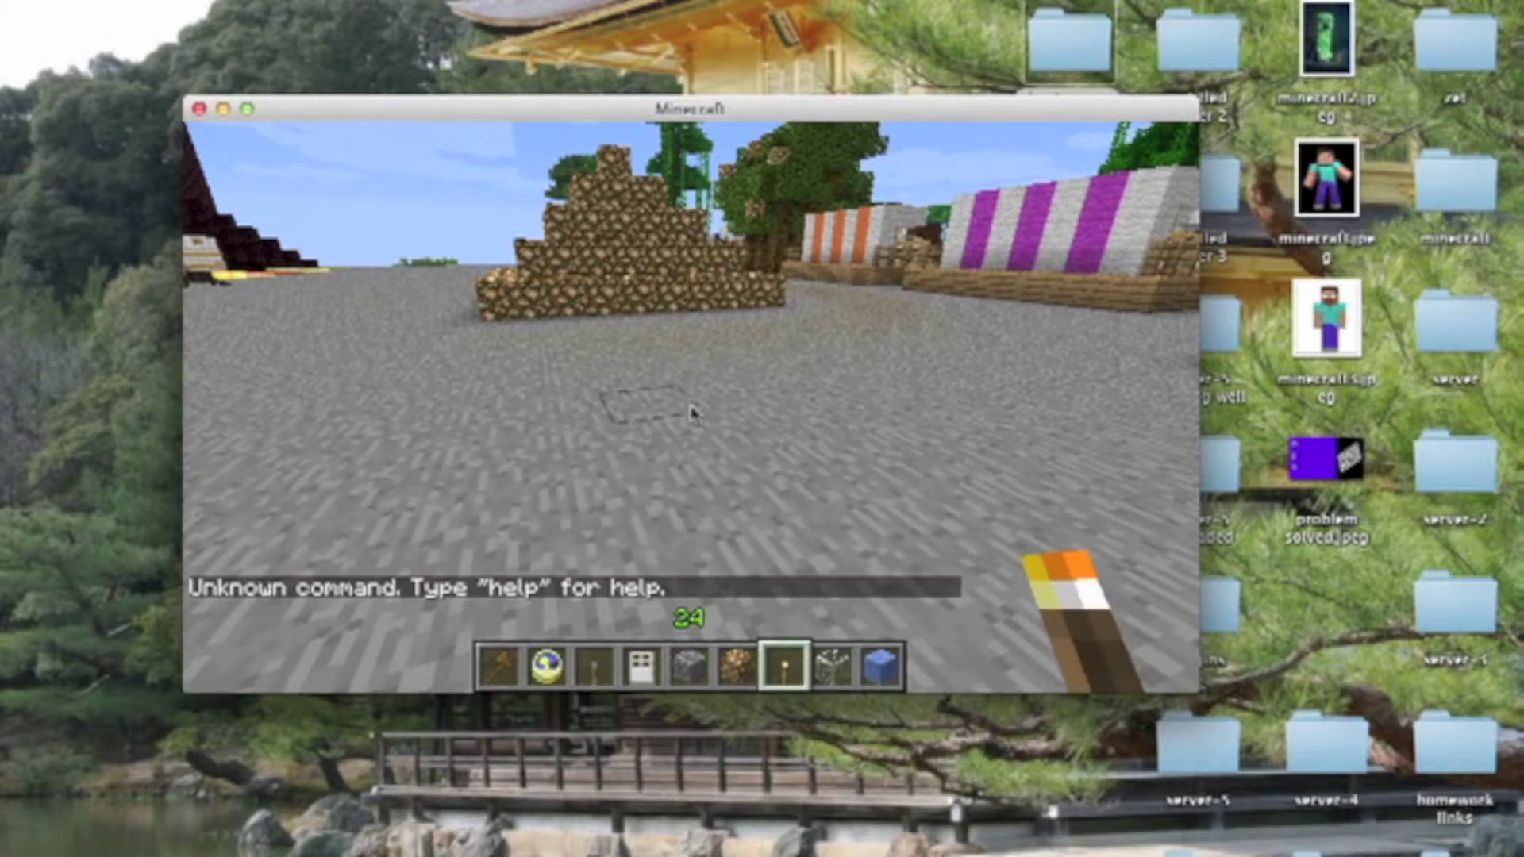
Recall the command, correct it to /changepassword, and resend it
{"action": "key", "text": "t"}
{"action": "key", "text": "Up"}
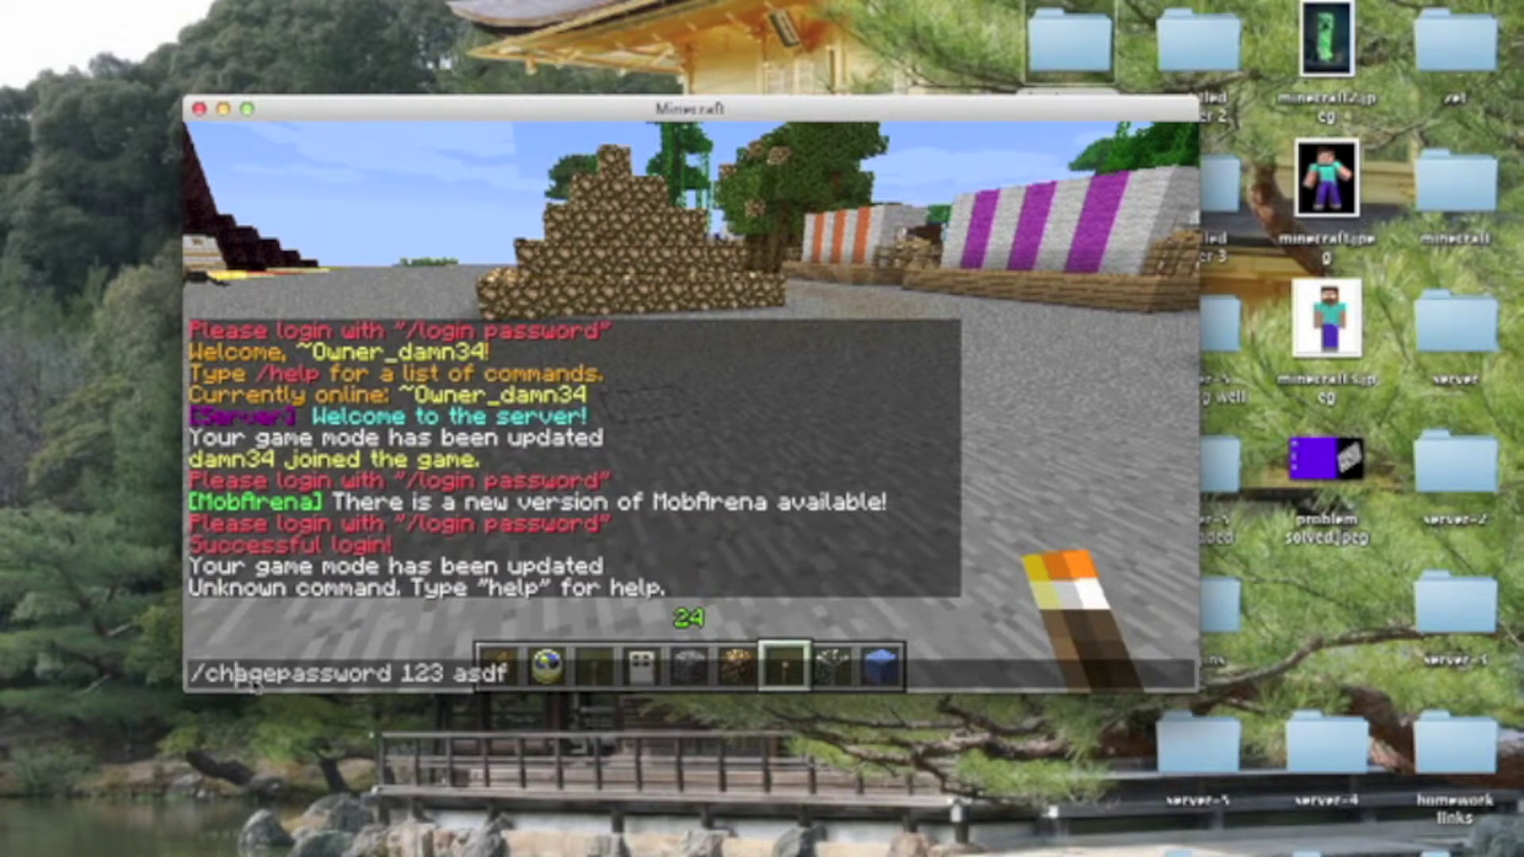
{"action": "type", "text": "n"}
{"action": "key", "text": "BackSpace"}
{"action": "type", "text": "n"}
{"action": "key", "text": "Return"}
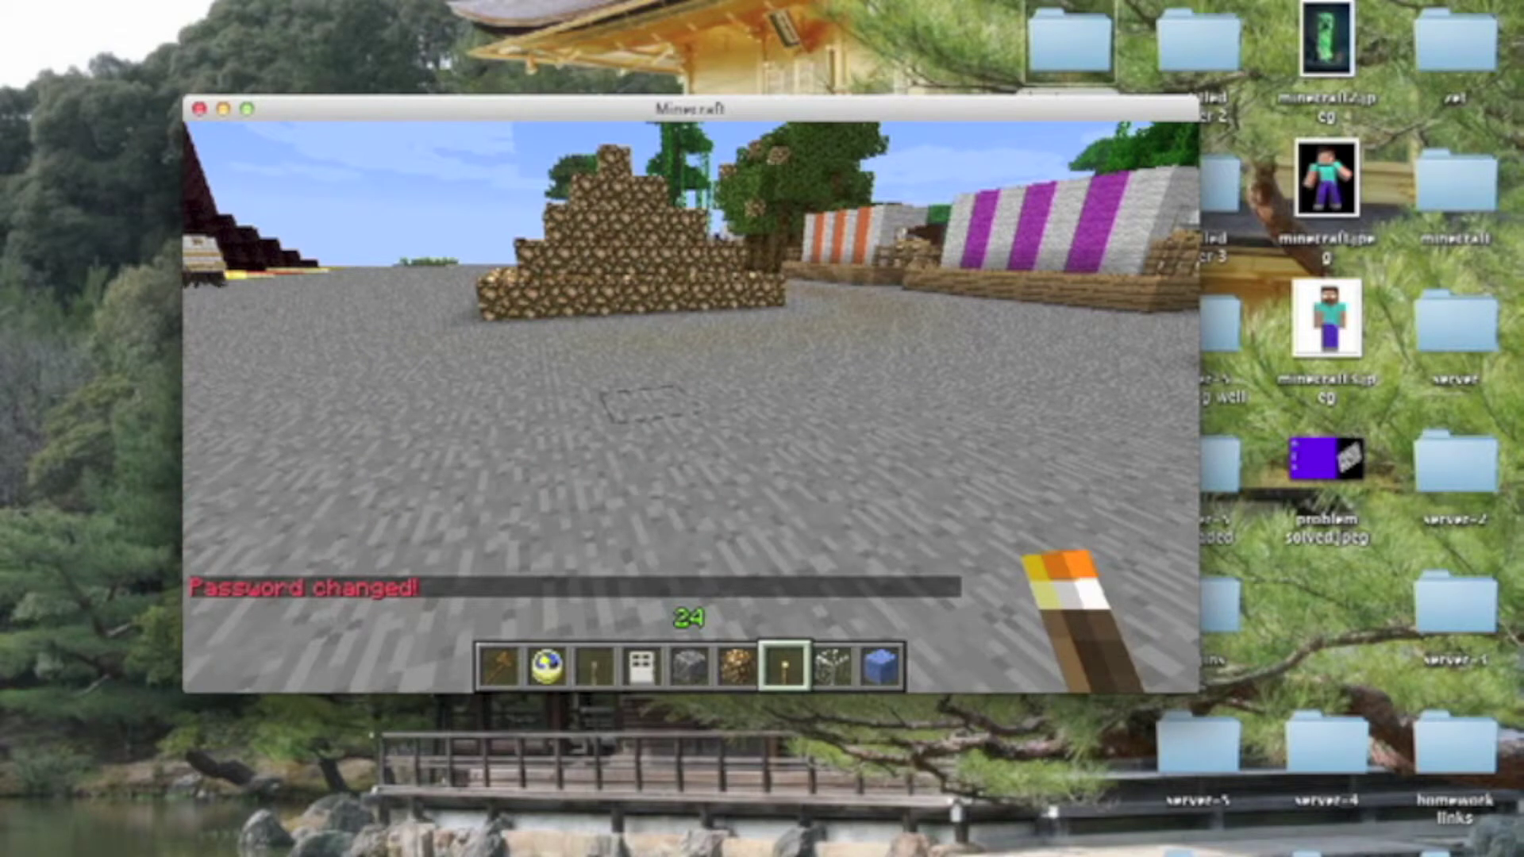
Disconnect, then rejoin the Time To Play server from the Multiplayer list
{"action": "key", "text": "t"}
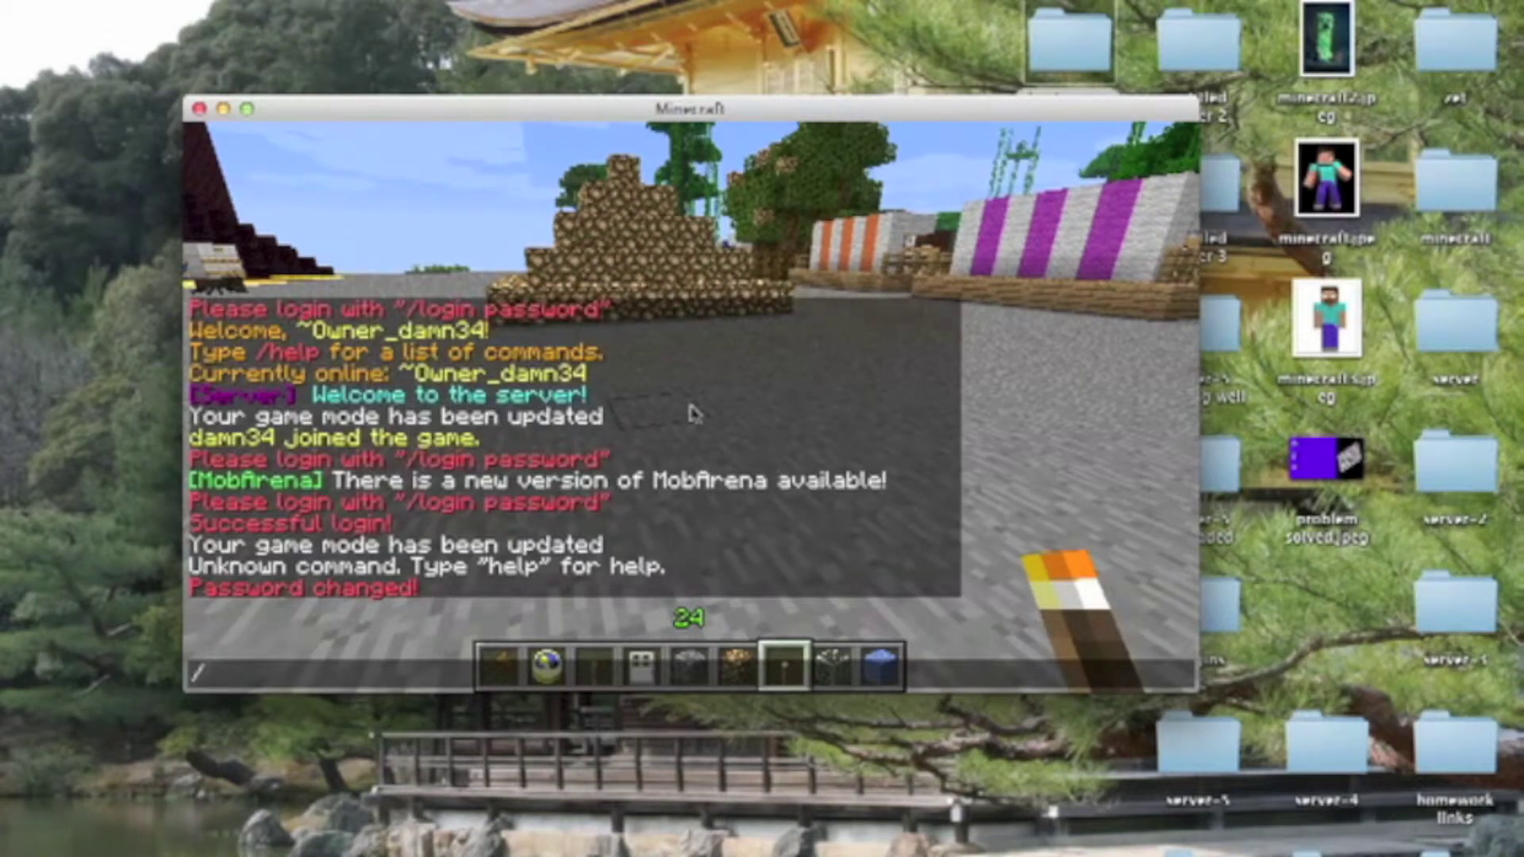
{"action": "key", "text": "Escape"}
{"action": "key", "text": "Escape"}
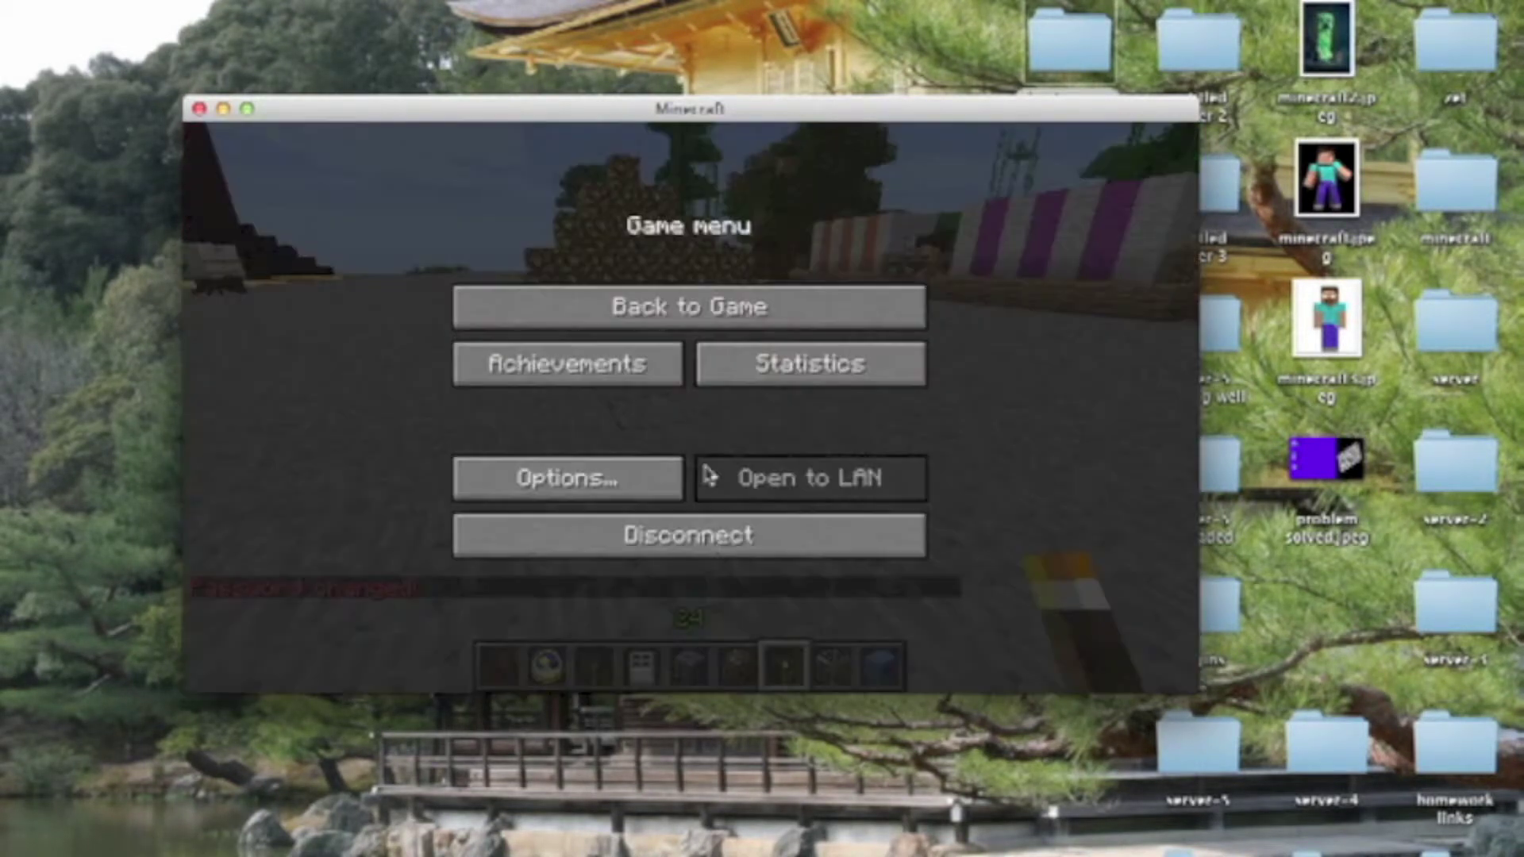
{"action": "left_click", "coordinate": [690, 535]}
{"action": "left_click", "coordinate": [691, 454]}
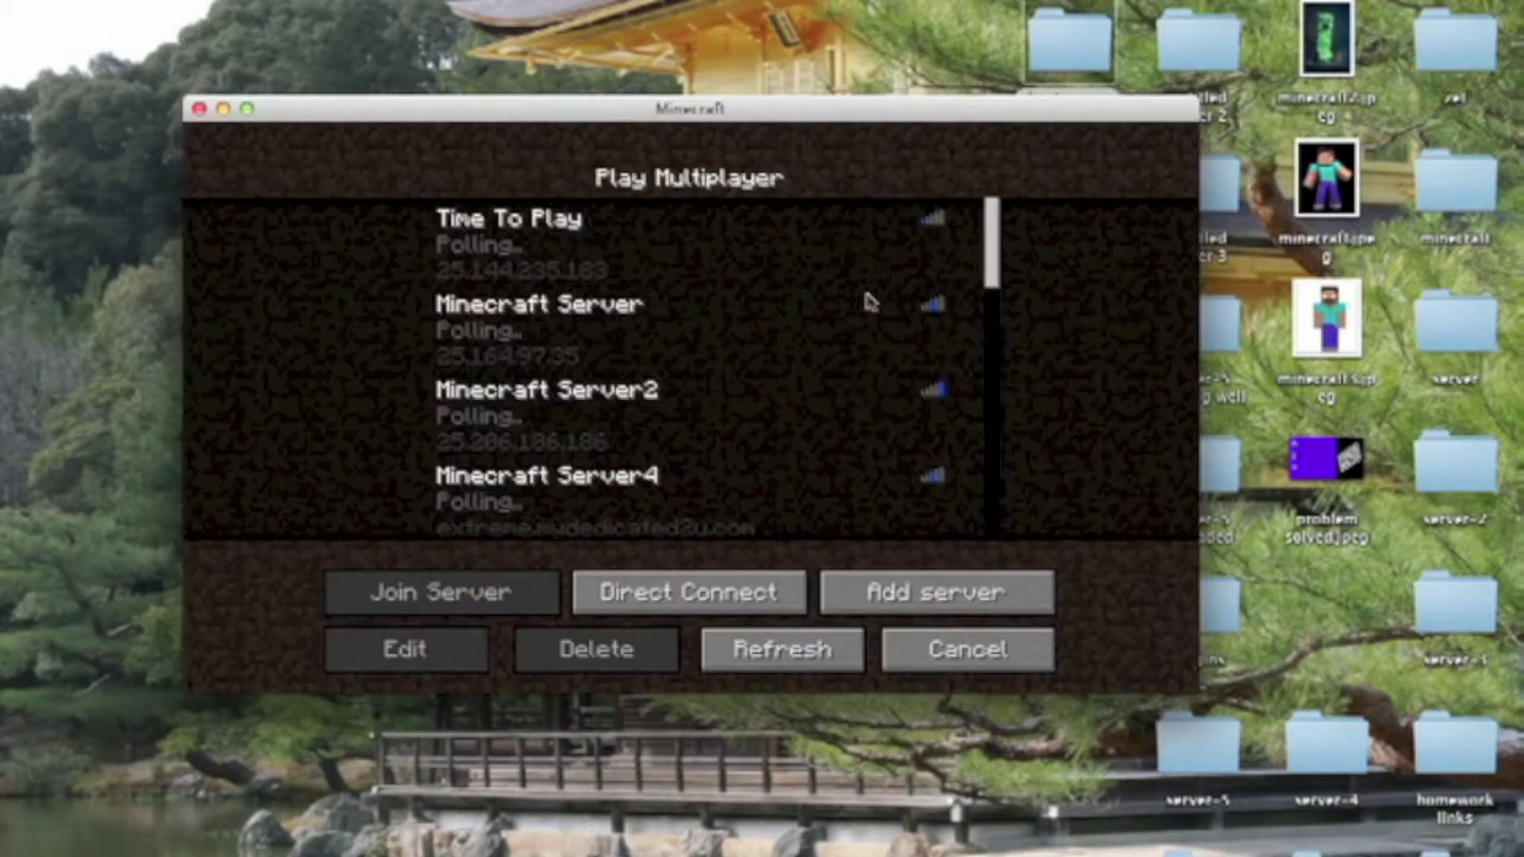
{"action": "left_click", "coordinate": [827, 242]}
{"action": "left_click", "coordinate": [821, 238]}
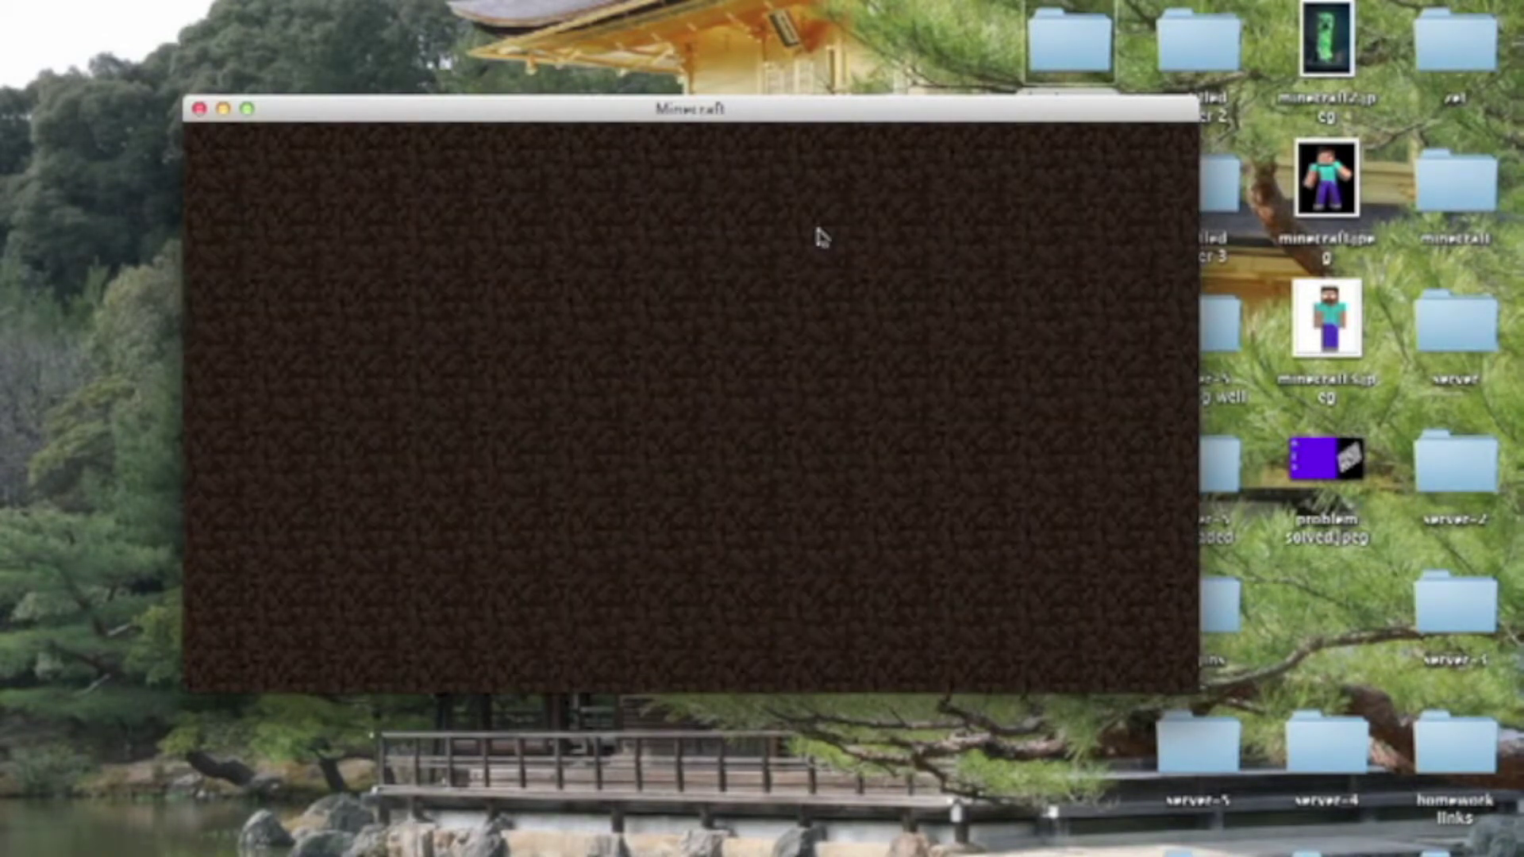
Log in with /login and the new password, then go back to the game
{"action": "type", "text": "t"}
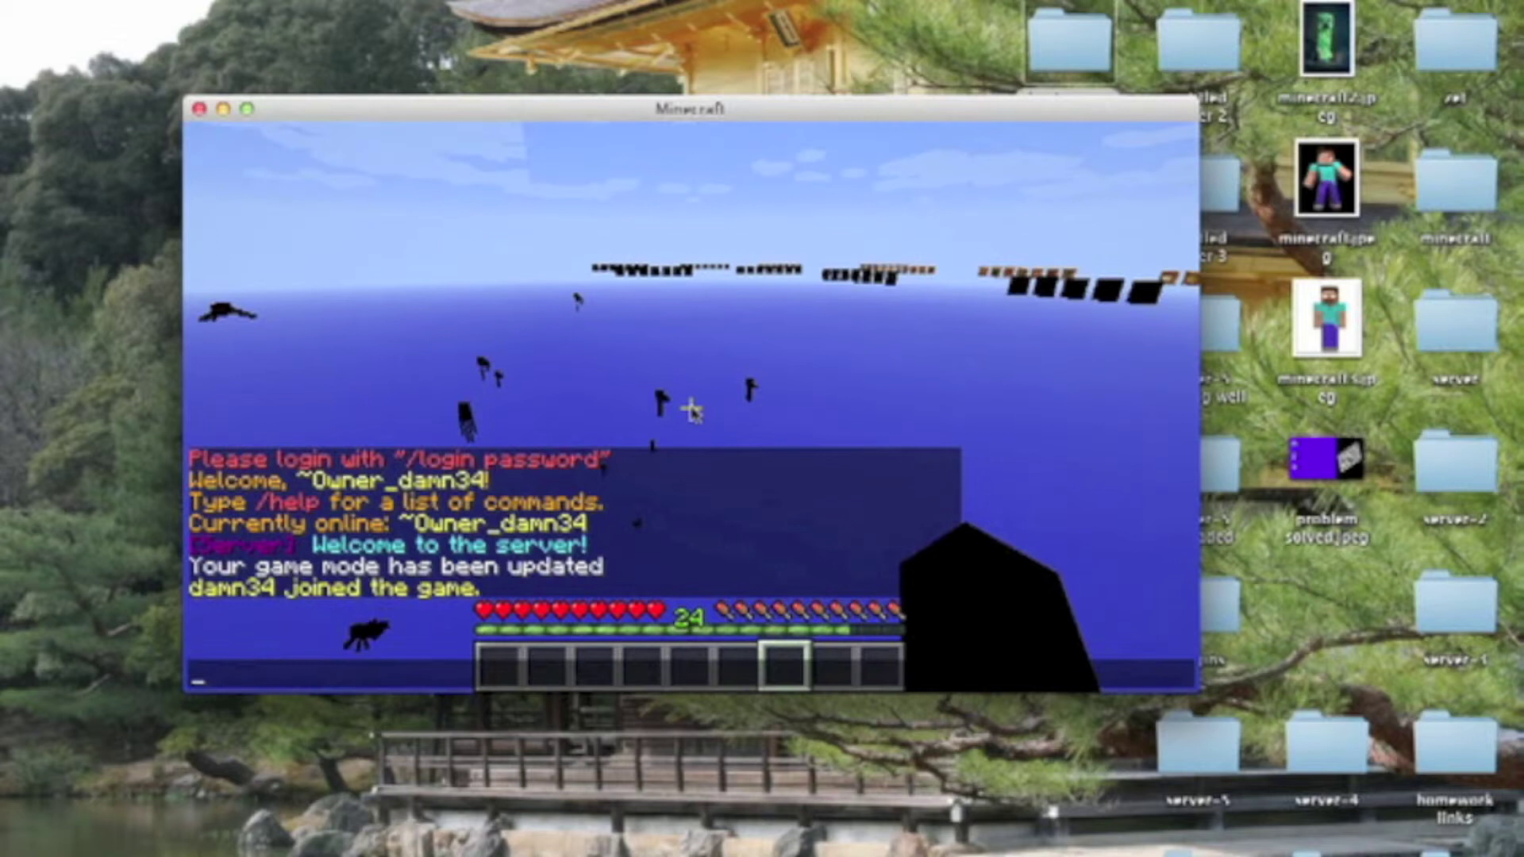
{"action": "type", "text": "/login asd"}
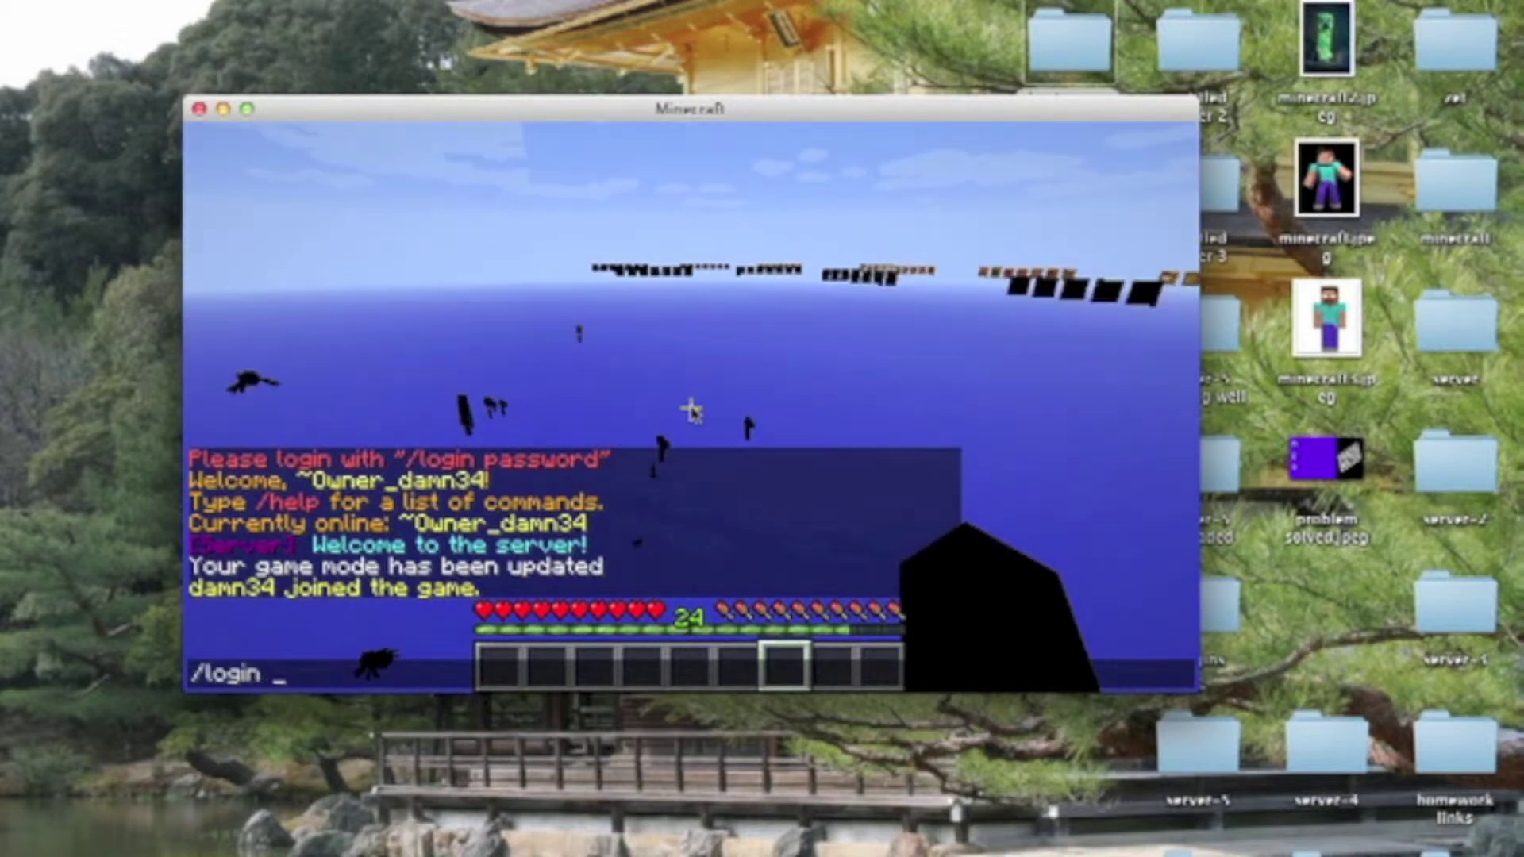
{"action": "key", "text": "Return"}
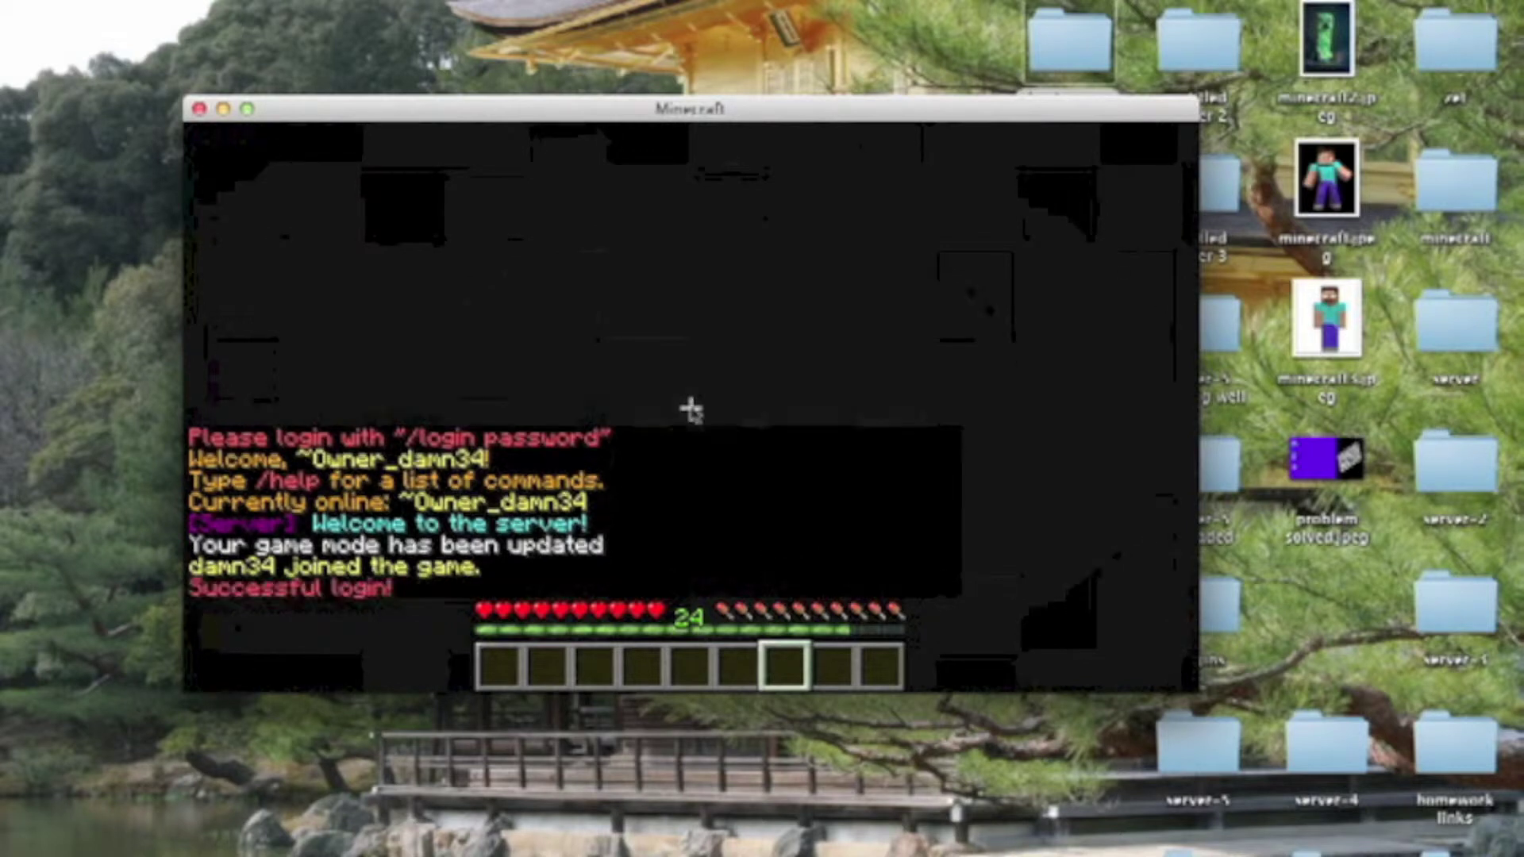
{"action": "key", "text": "Escape"}
{"action": "left_click", "coordinate": [679, 306]}
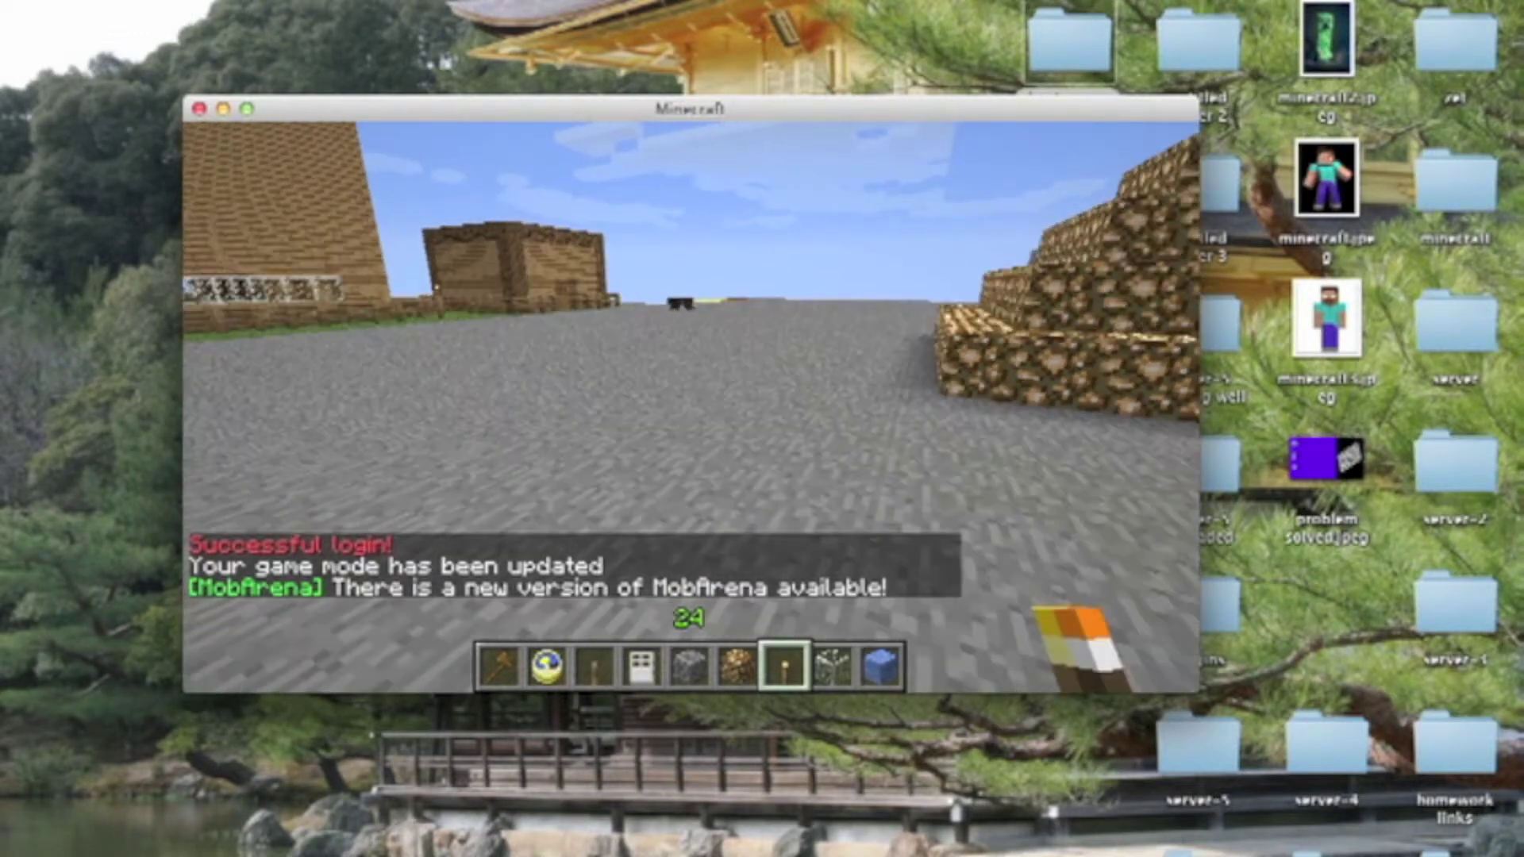
Place a torch on the stone floor and walk toward the houses
{"action": "right_click", "coordinate": [691, 408]}
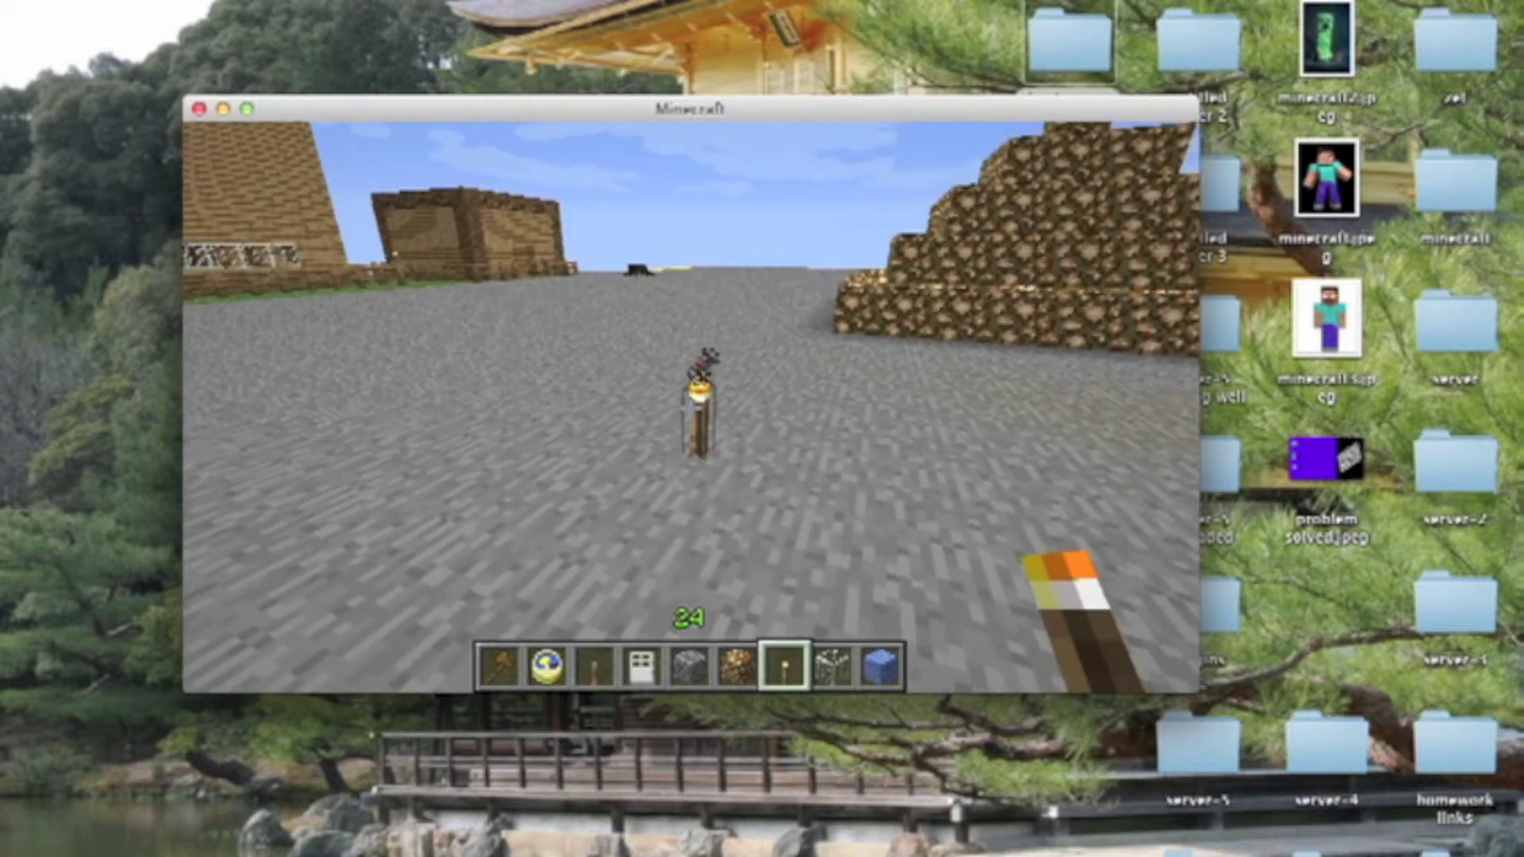
{"action": "key", "text": "w"}
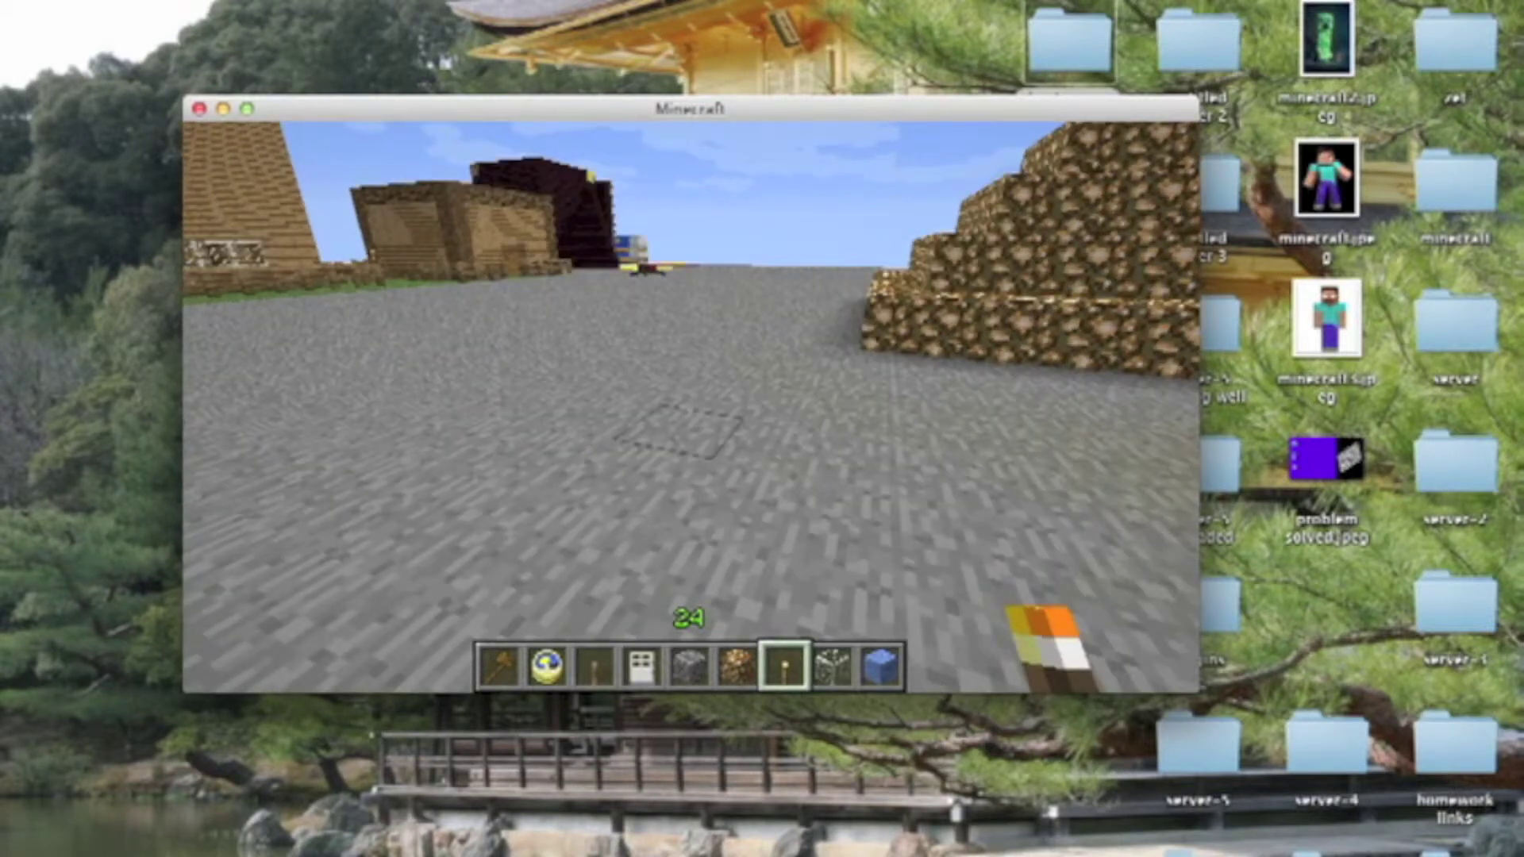
{"action": "key", "text": "w"}
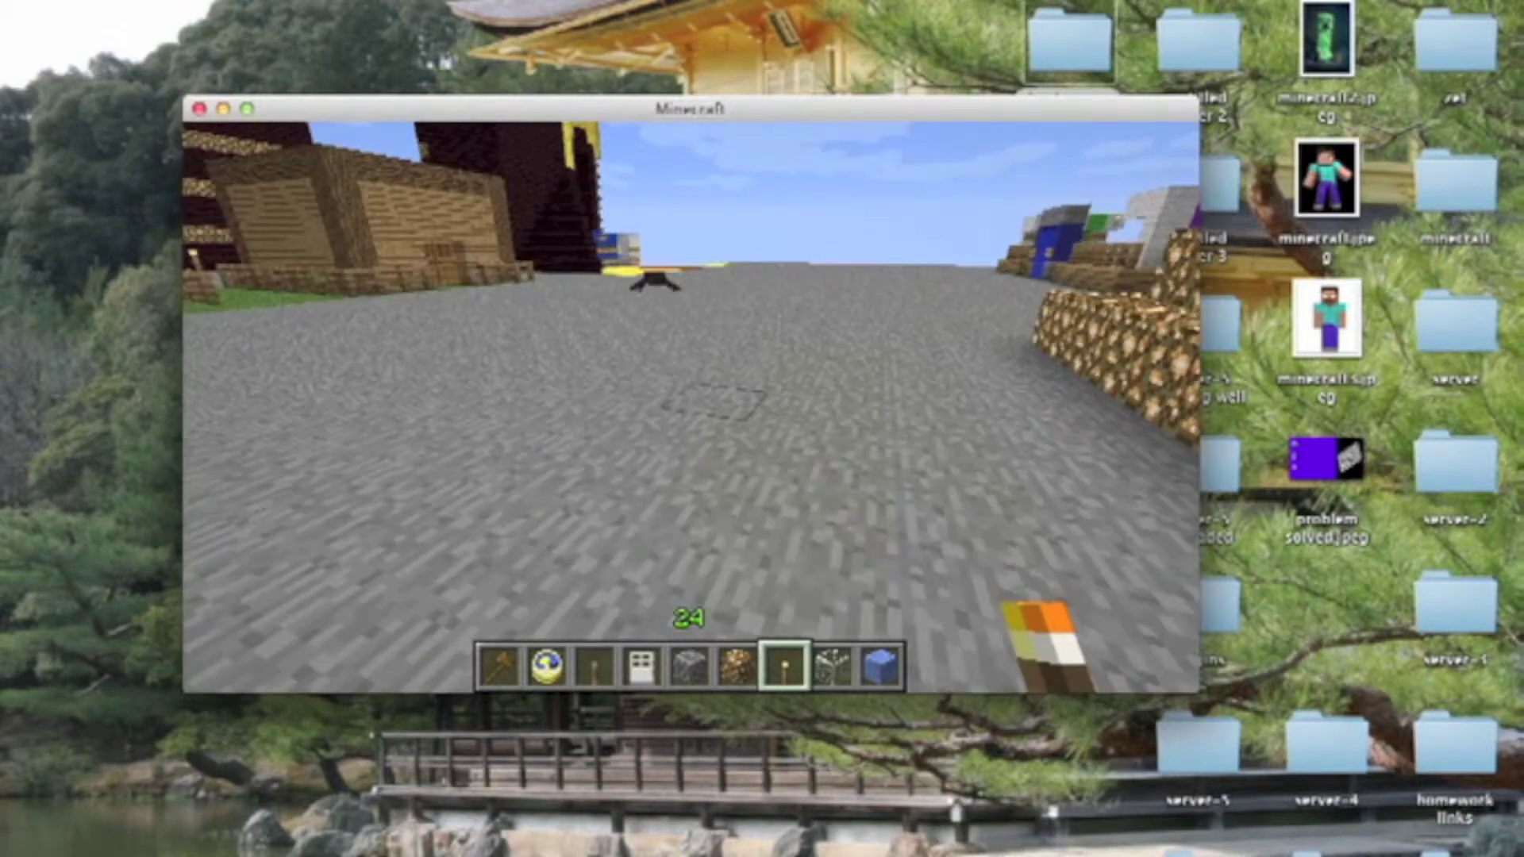
{"action": "key", "text": "w"}
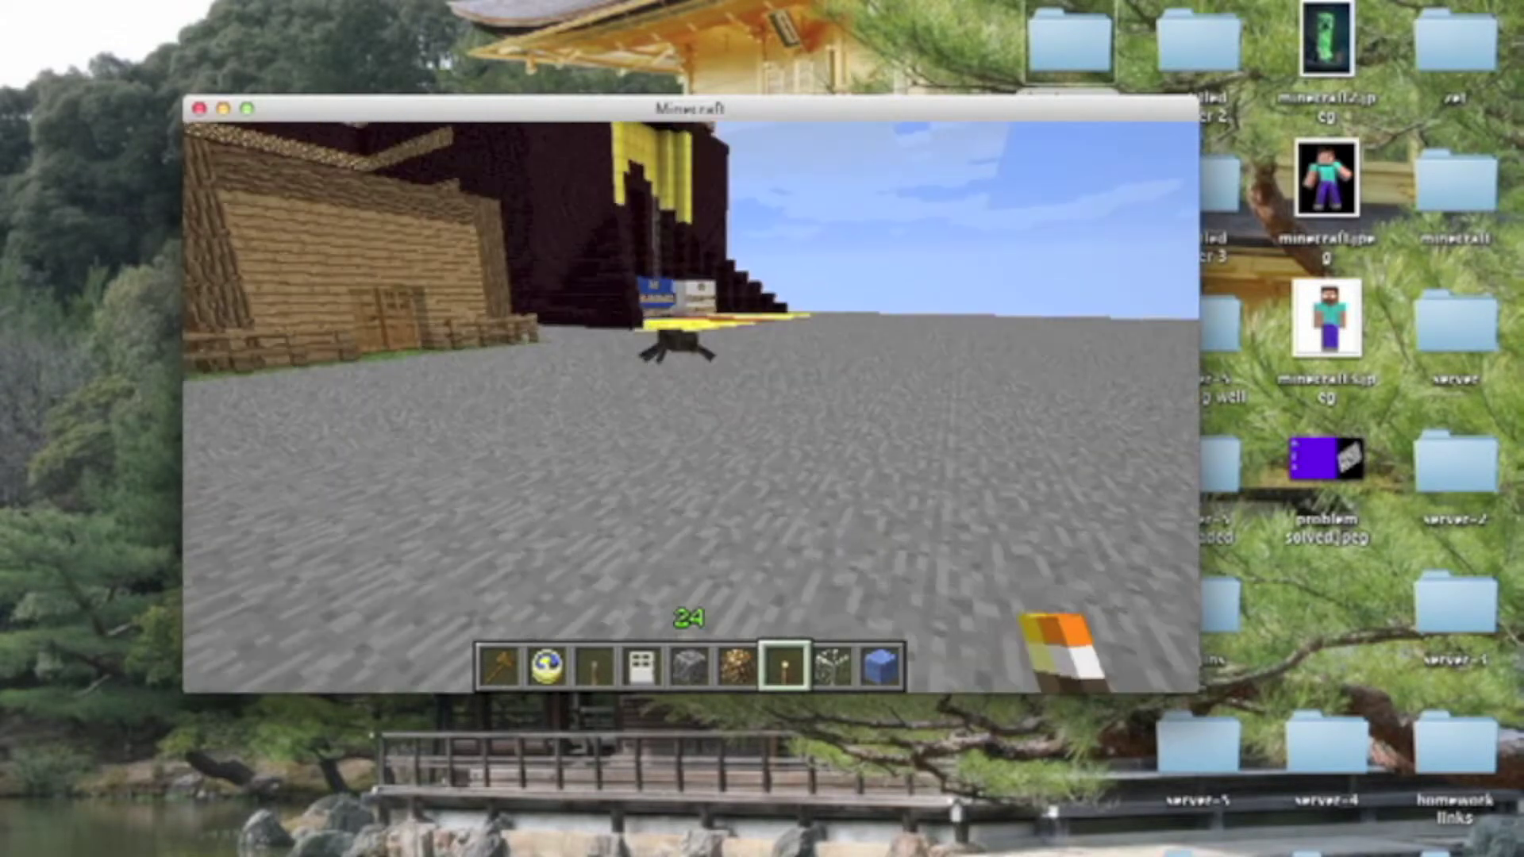
Approach the spider and strike it repeatedly until it is killed
{"action": "key", "text": "w"}
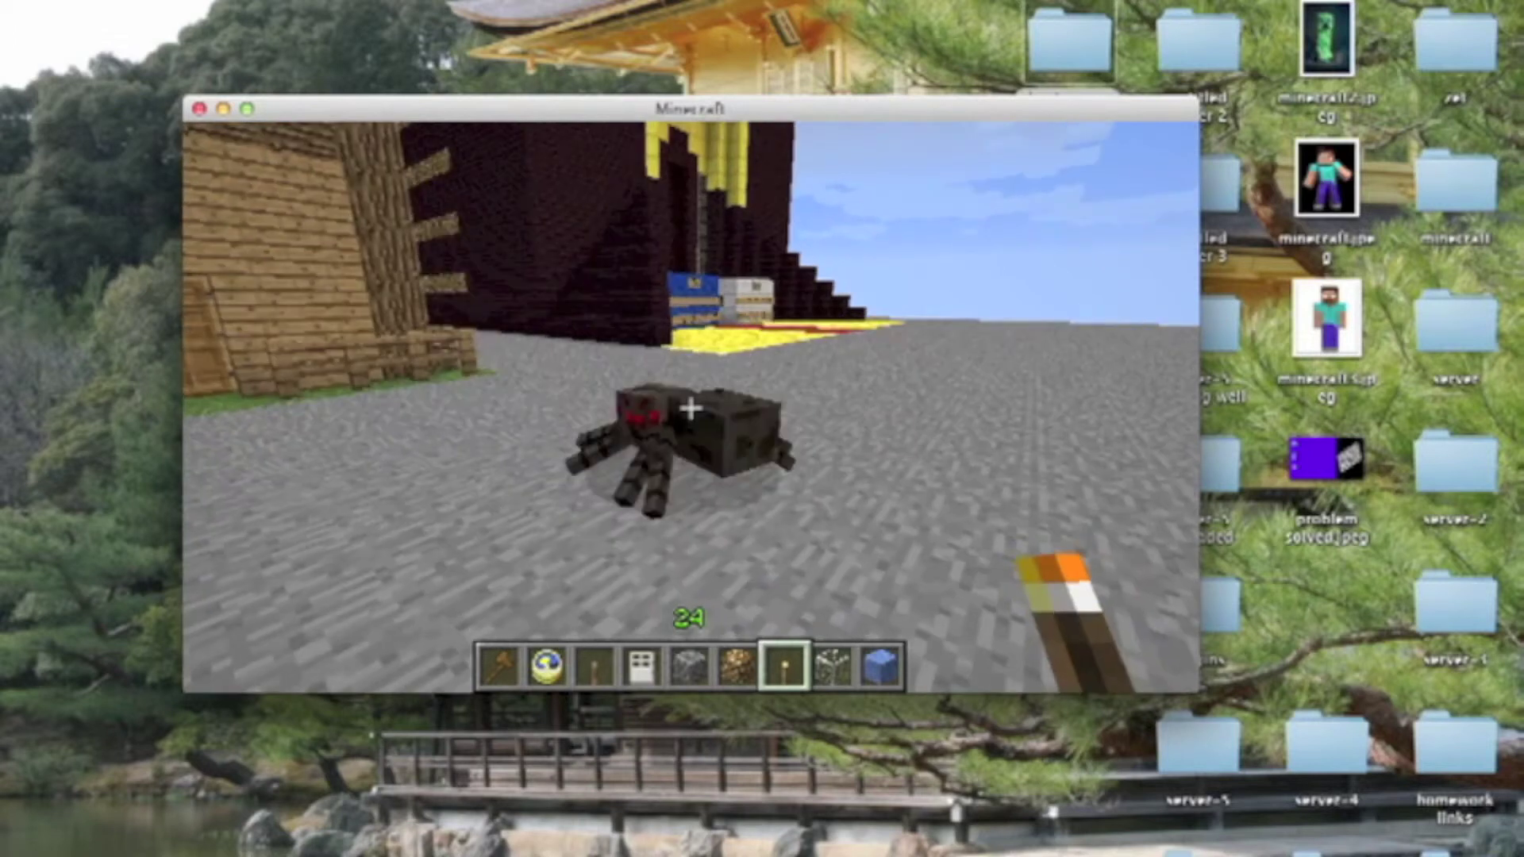
{"action": "left_click", "coordinate": [692, 408]}
{"action": "key", "text": "w"}
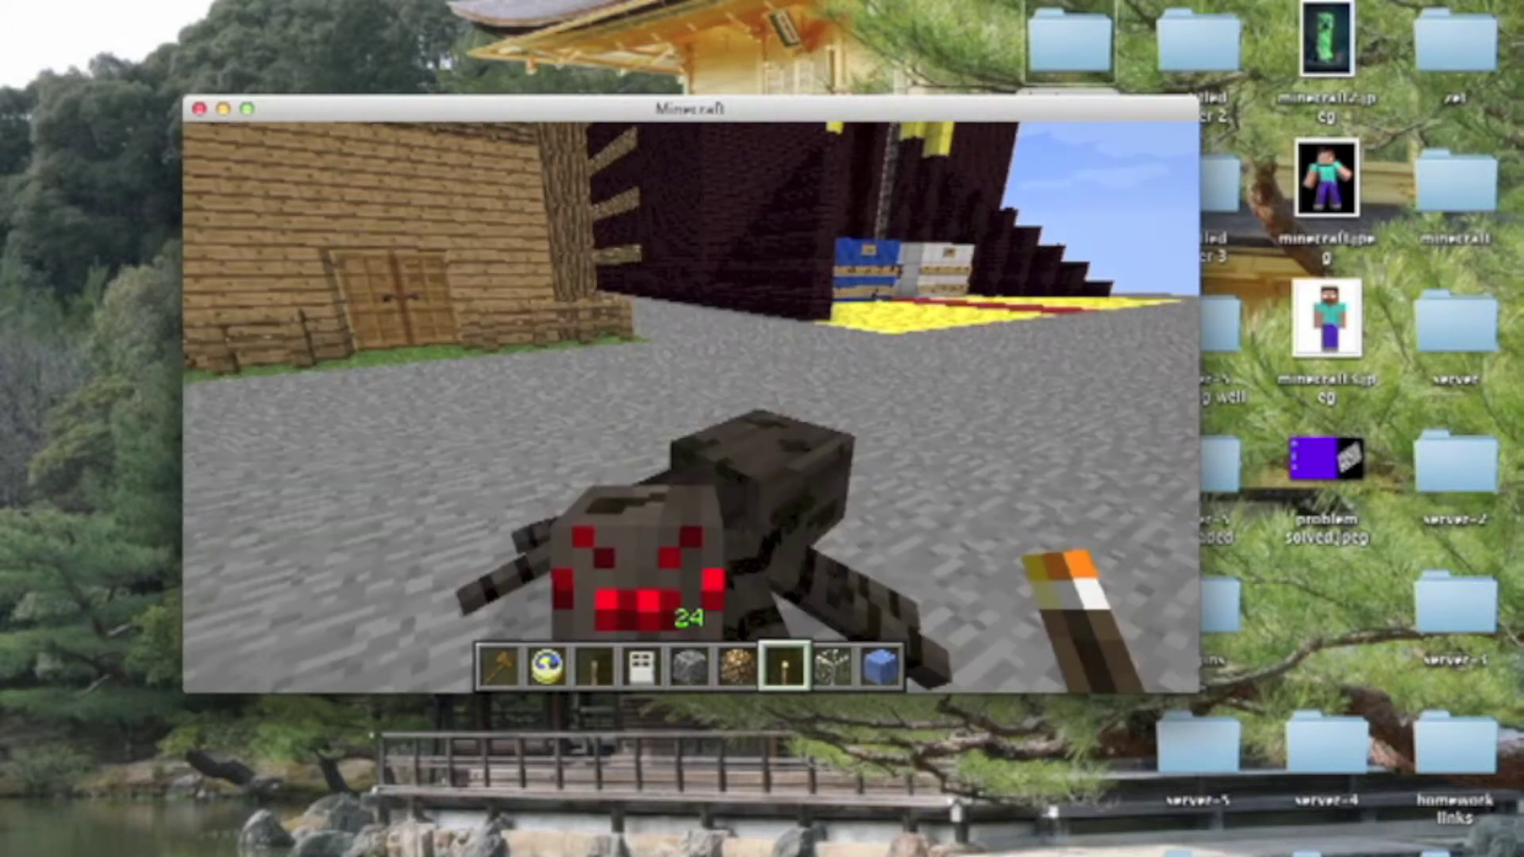
{"action": "left_click", "coordinate": [691, 408]}
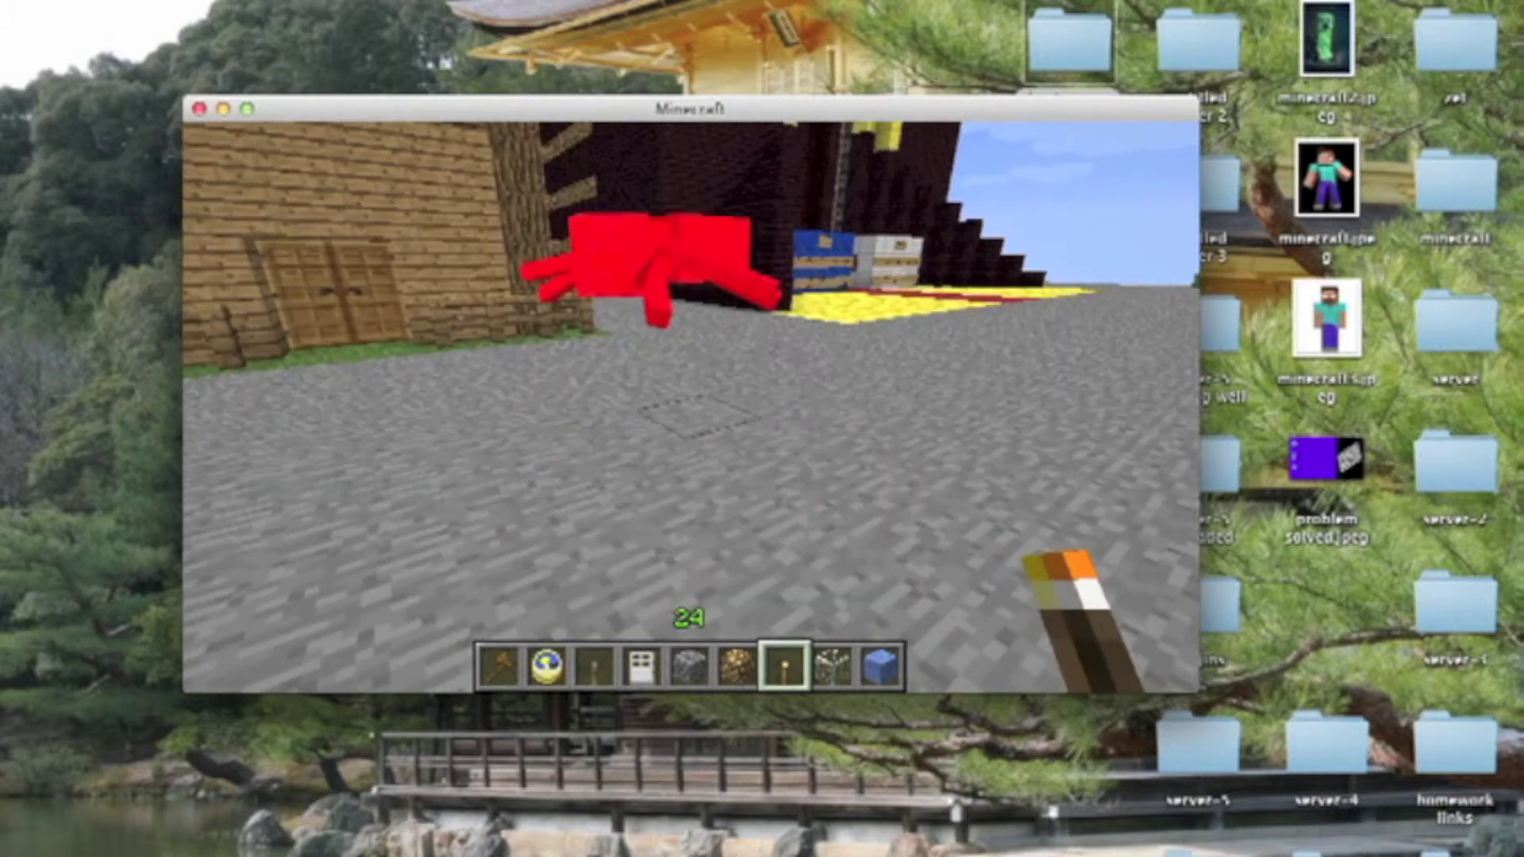
{"action": "left_click", "coordinate": [691, 408]}
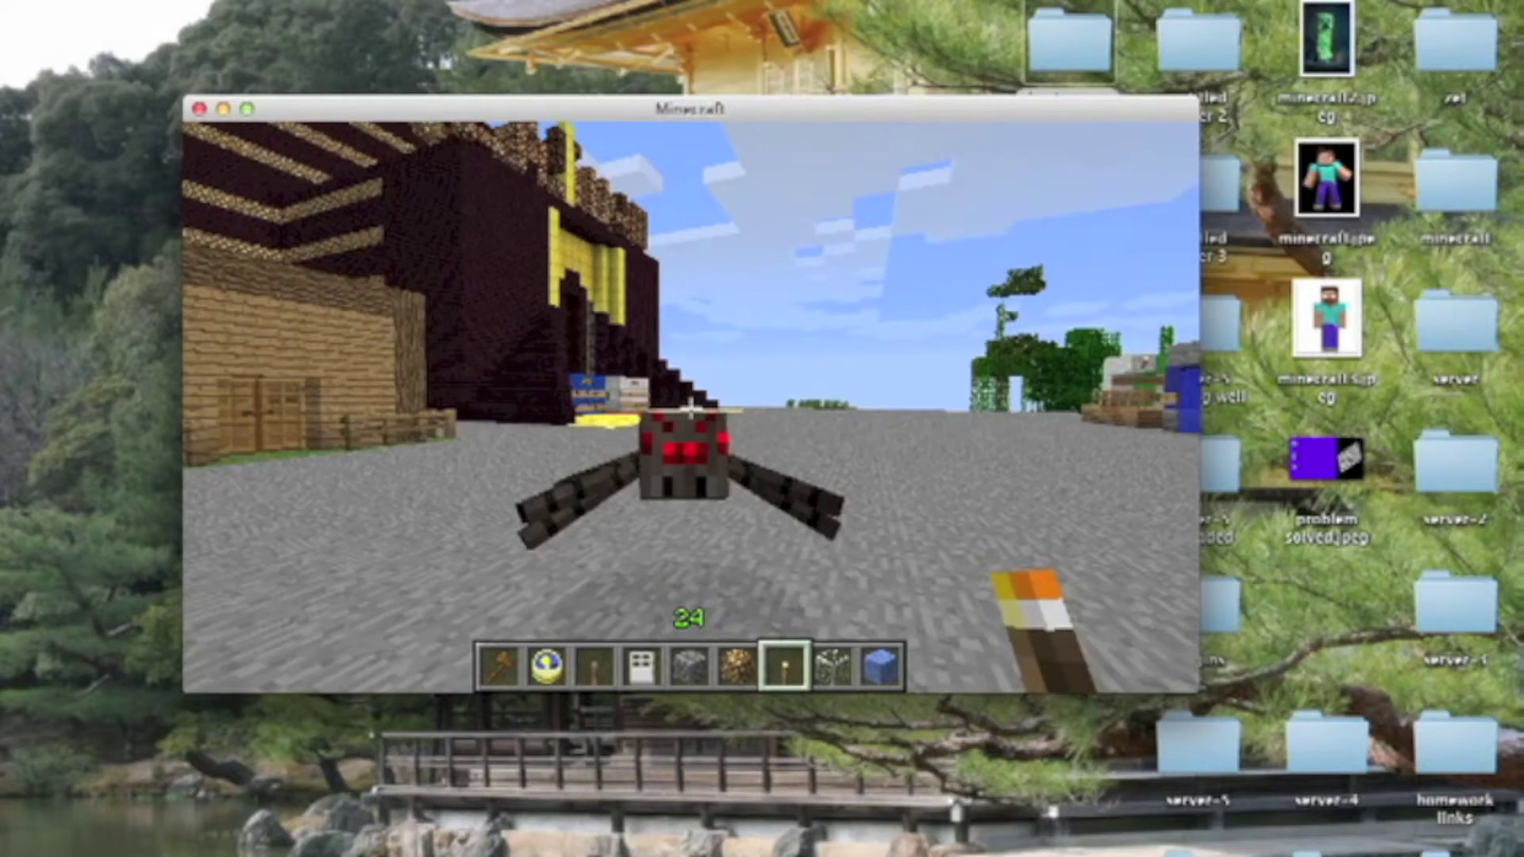
{"action": "left_click", "coordinate": [691, 409]}
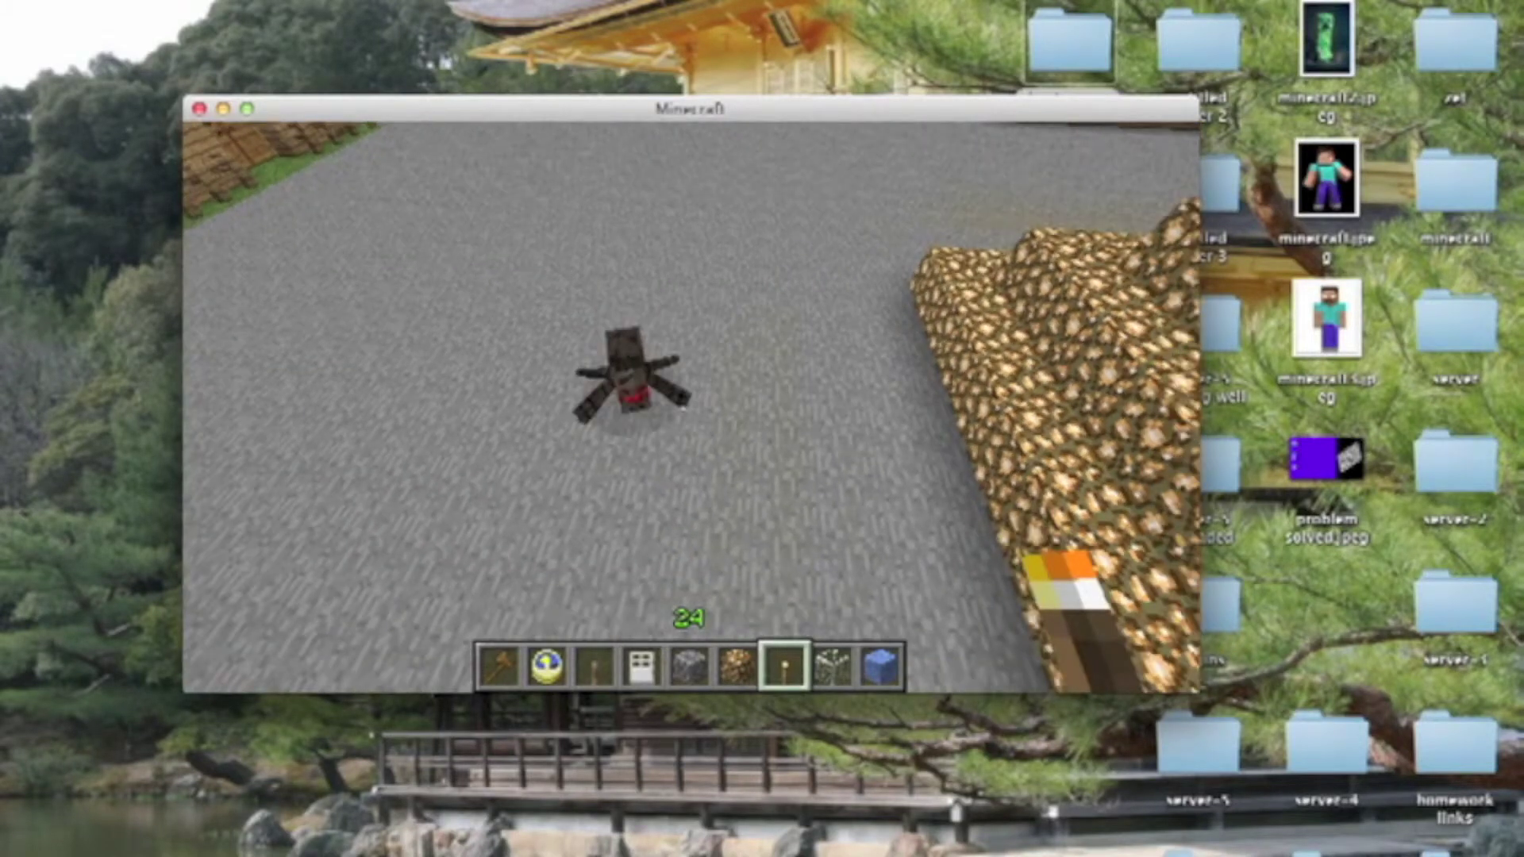